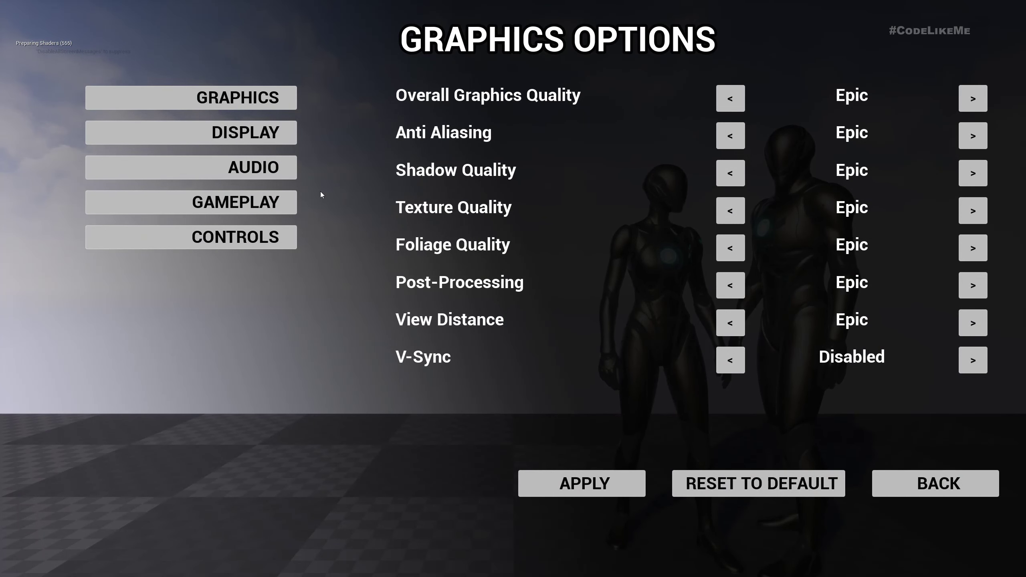
Step: Set the Display options menu language to French and apply it
{"action": "left_click", "coordinate": [249, 133]}
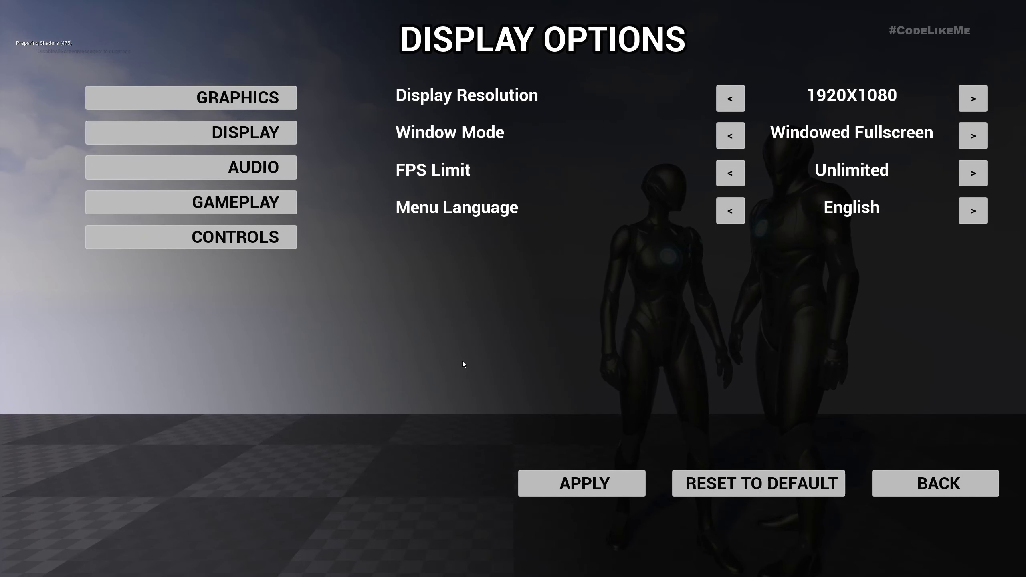
{"action": "left_click", "coordinate": [972, 211]}
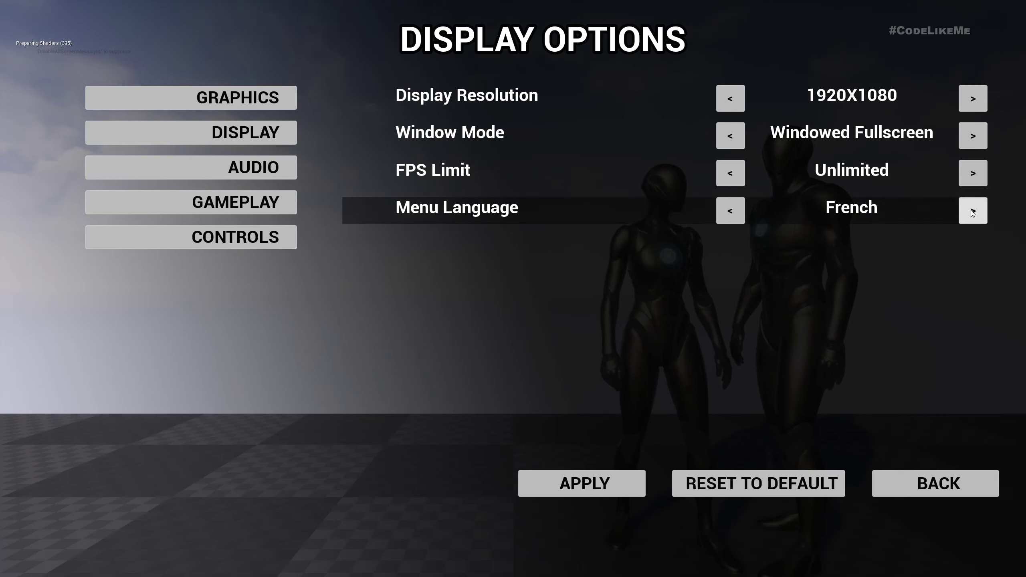
{"action": "left_click", "coordinate": [972, 212]}
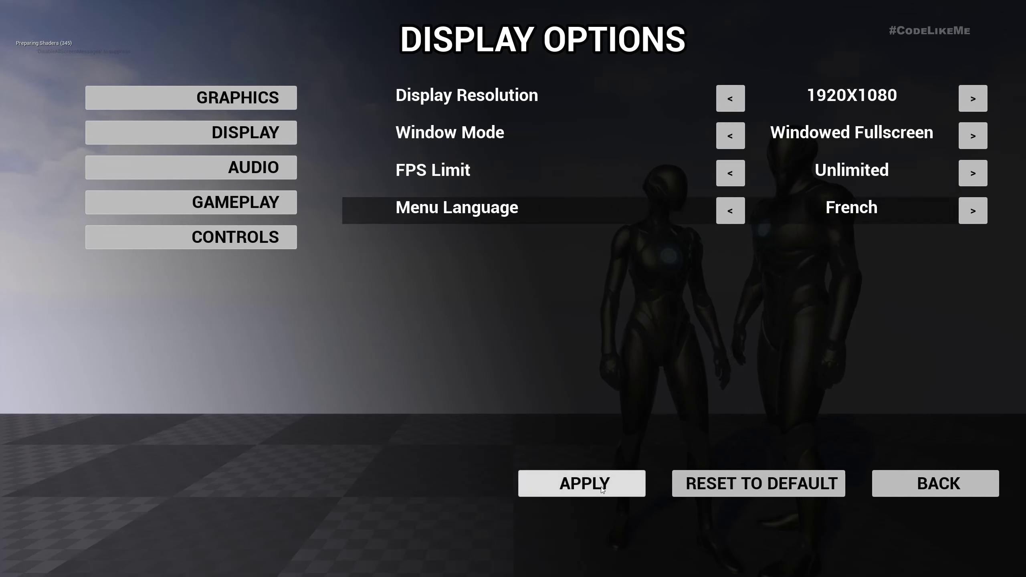
{"action": "left_click", "coordinate": [622, 482]}
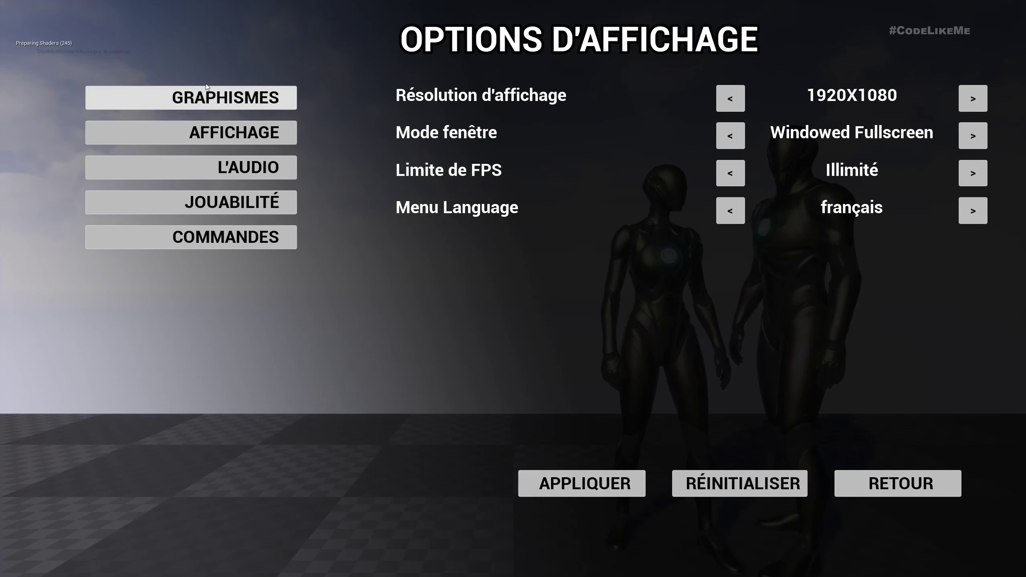
Step: Switch the menu language back to English, apply it, and return to the main menu
{"action": "left_click", "coordinate": [187, 101]}
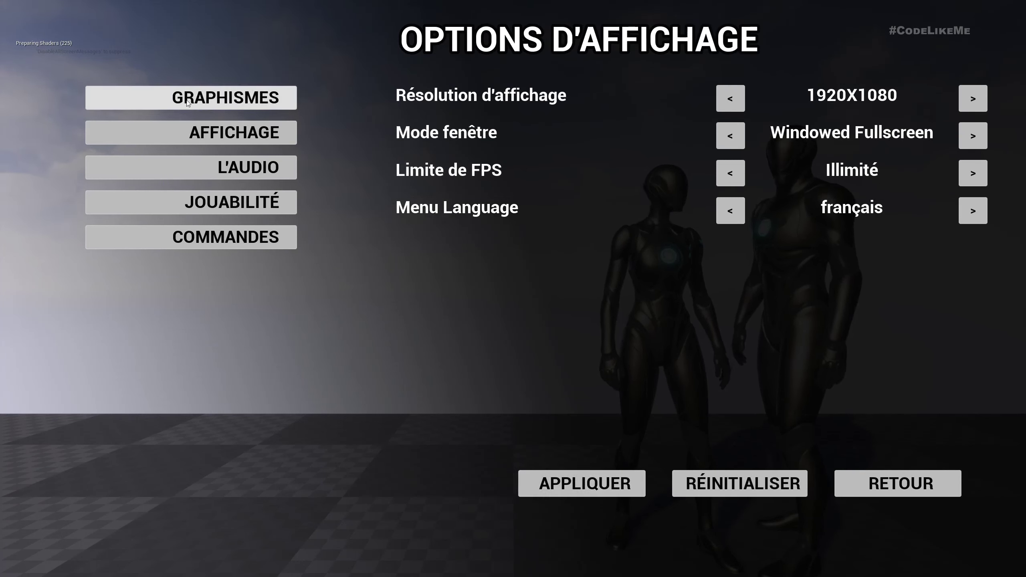
{"action": "left_click", "coordinate": [969, 211]}
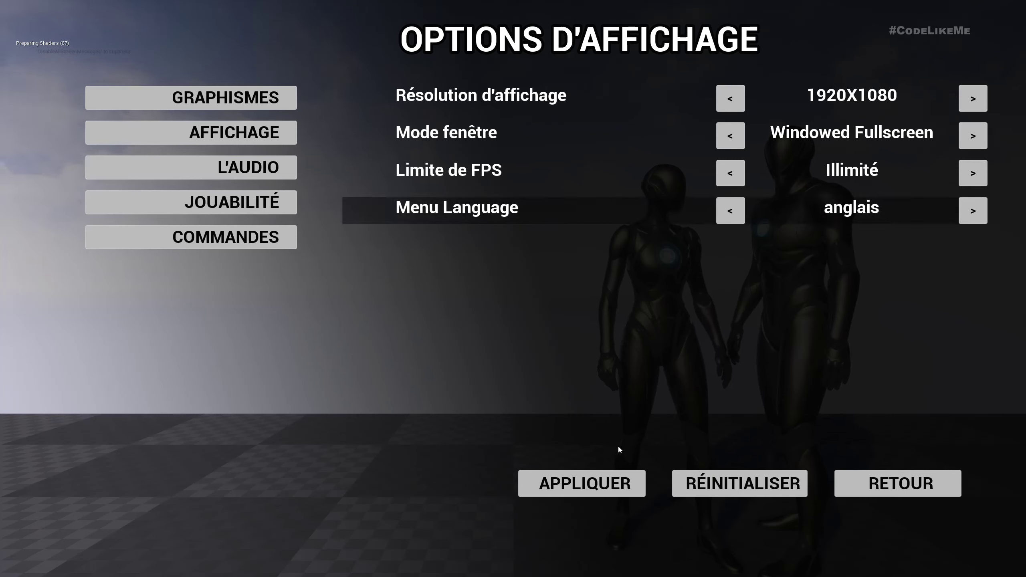
{"action": "left_click", "coordinate": [591, 484]}
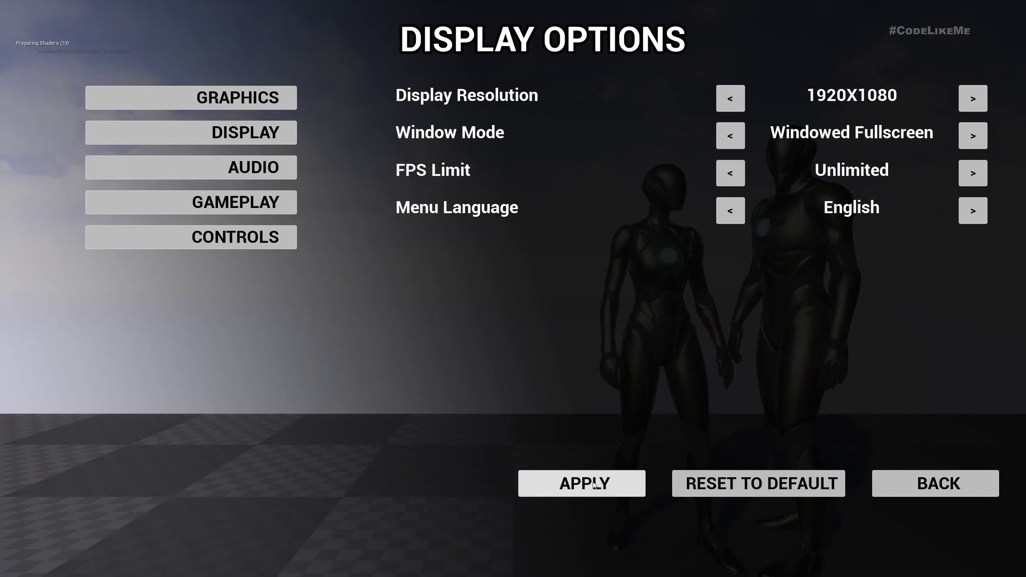
{"action": "left_click", "coordinate": [932, 481]}
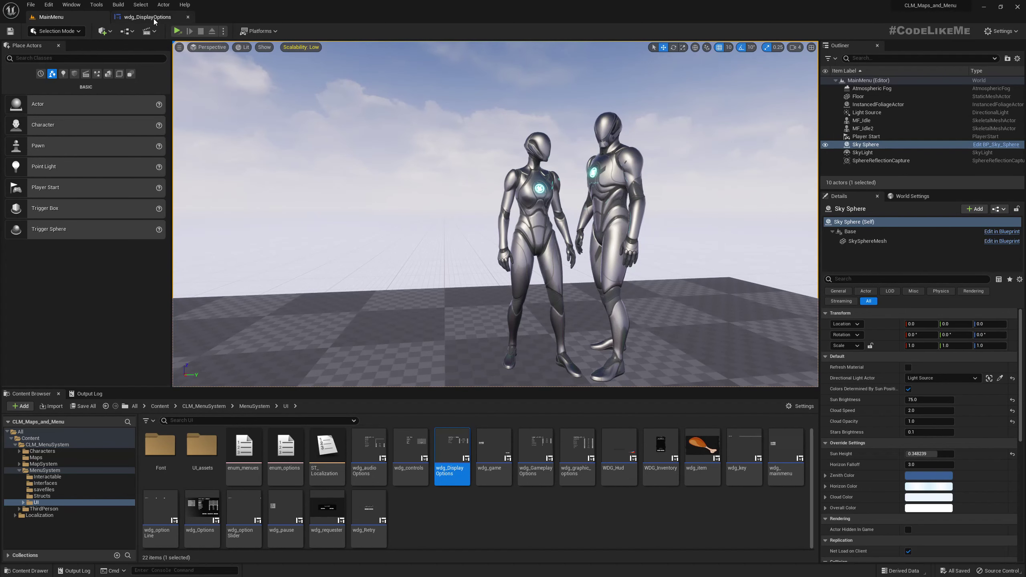
Step: Open the Localization Dashboard from the editor's Tools menu
{"action": "left_click", "coordinate": [99, 5]}
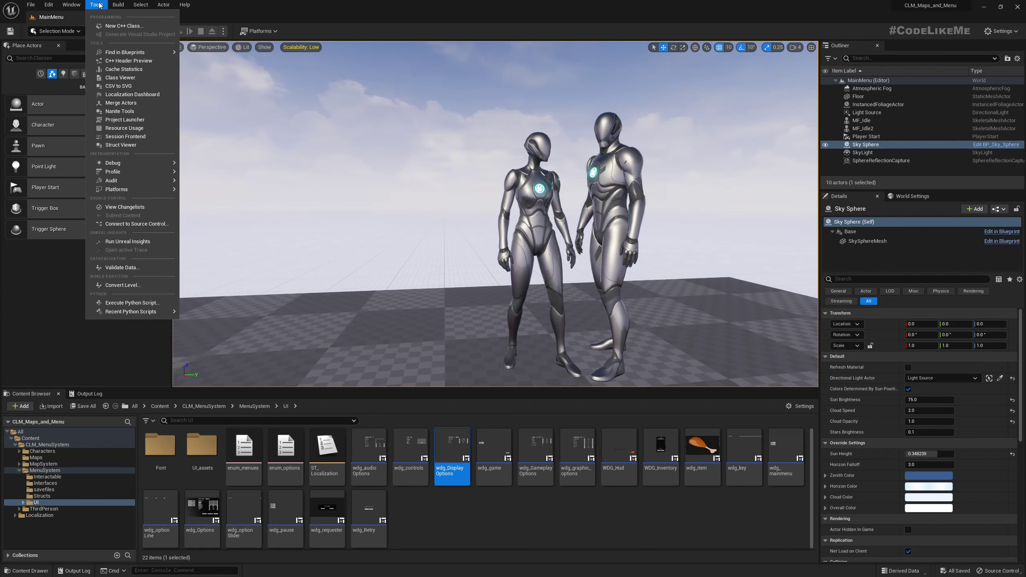
{"action": "left_click", "coordinate": [136, 94]}
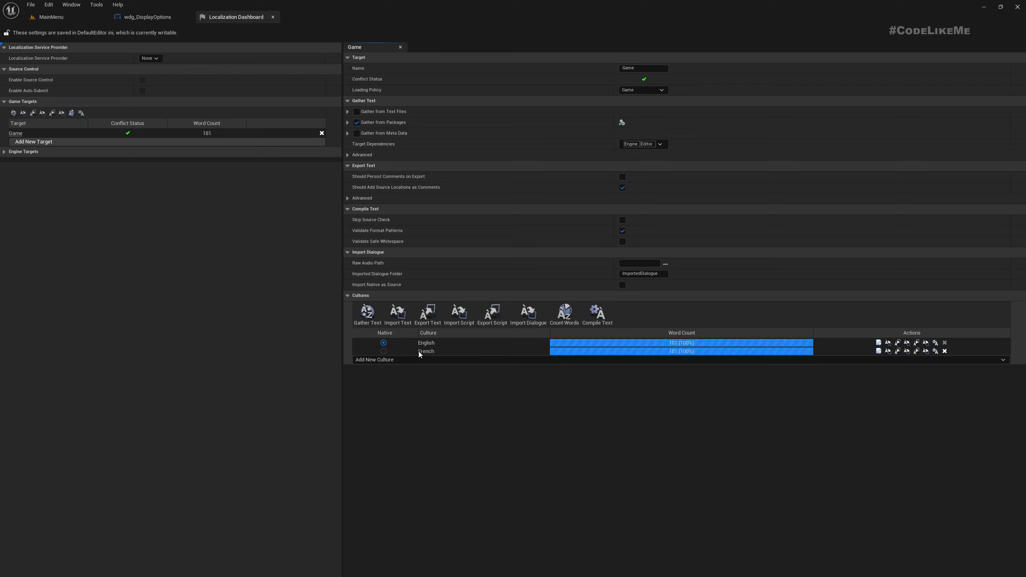
{"action": "left_click", "coordinate": [878, 351]}
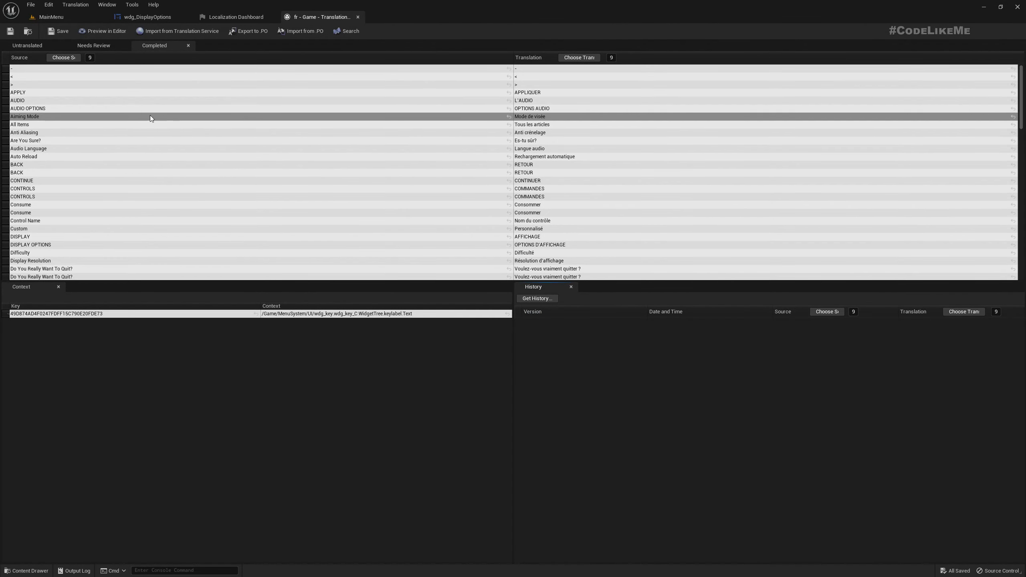
{"action": "left_click", "coordinate": [357, 17]}
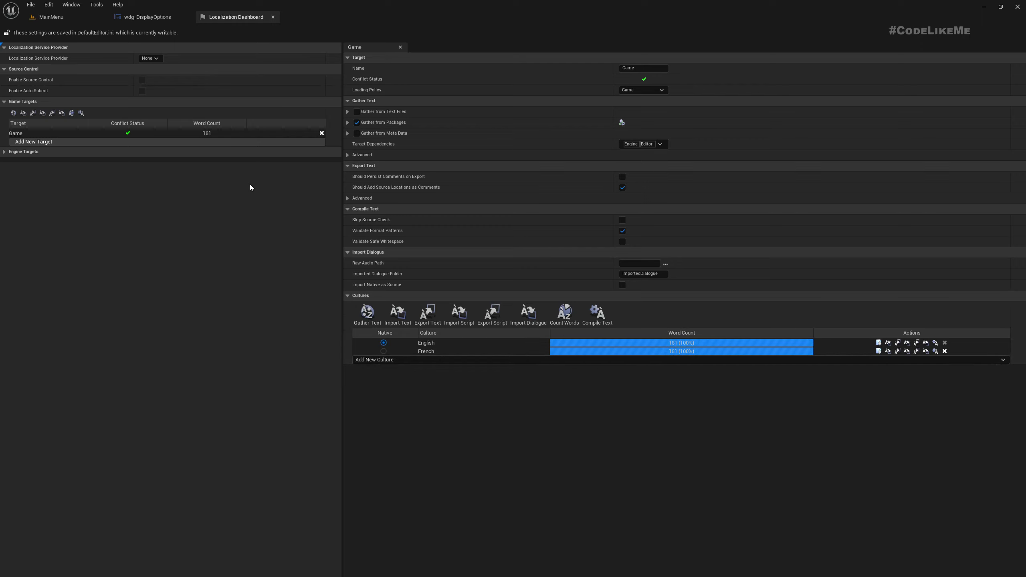
Step: Switch to Chrome and view CodeLikeMe's Patreon Menu Localization Part 1 post
{"action": "key", "text": "alt+Tab"}
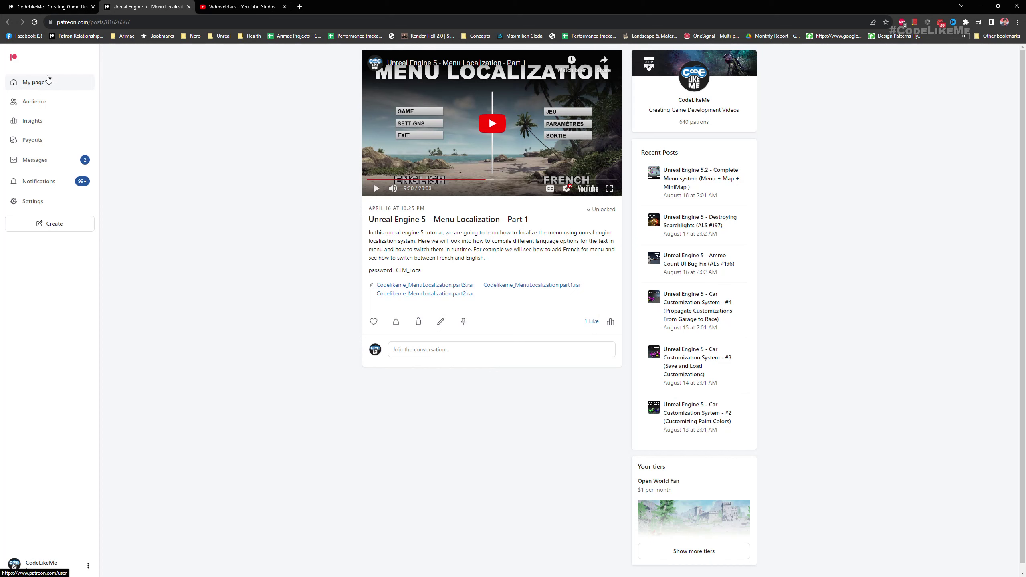
{"action": "left_click", "coordinate": [41, 6]}
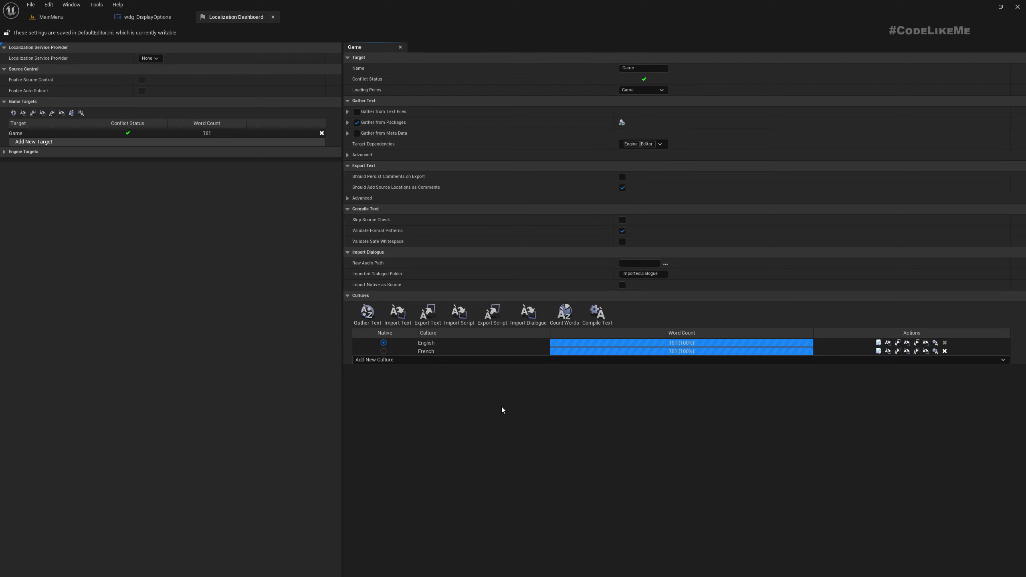
Step: Pick Spanish (Spain) from the new-culture list to add it to the Game target
{"action": "left_click", "coordinate": [376, 360]}
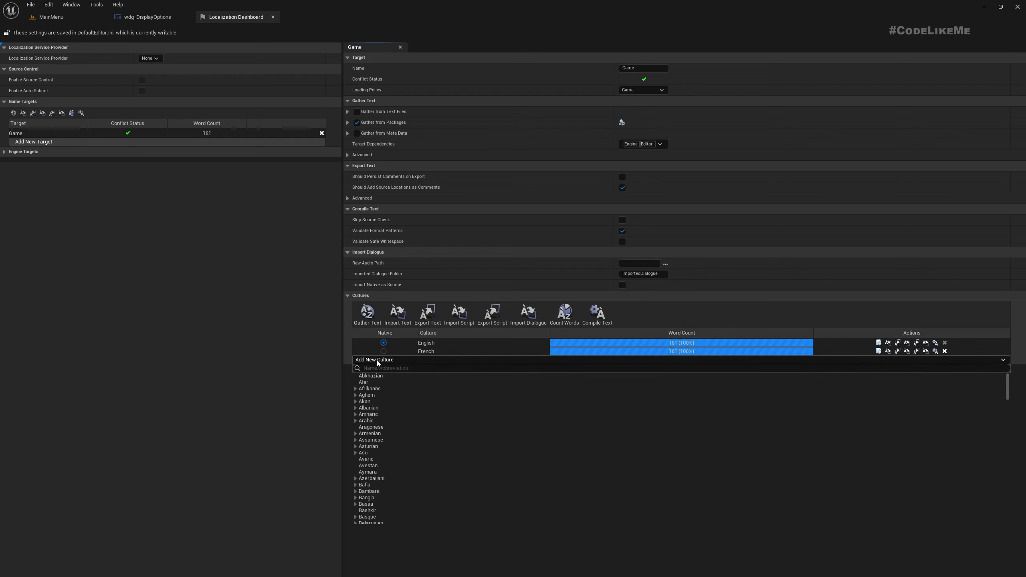
{"action": "scroll", "coordinate": [423, 426], "scroll_direction": "down", "scroll_amount": 10}
{"action": "scroll", "coordinate": [427, 430], "scroll_direction": "down", "scroll_amount": 5}
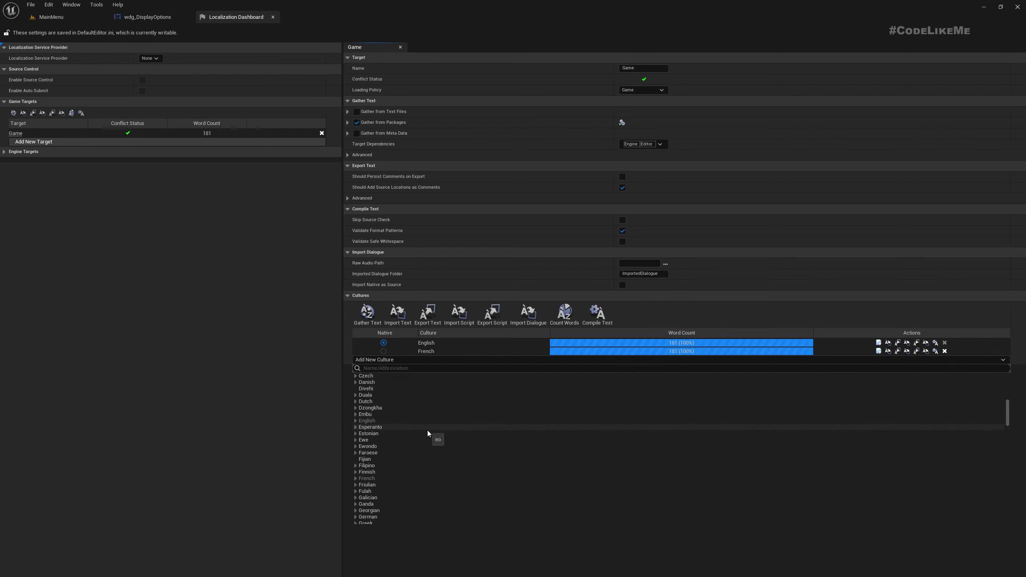
{"action": "scroll", "coordinate": [428, 430], "scroll_direction": "down", "scroll_amount": 6}
{"action": "scroll", "coordinate": [430, 431], "scroll_direction": "down", "scroll_amount": 6}
{"action": "scroll", "coordinate": [430, 430], "scroll_direction": "down", "scroll_amount": 20}
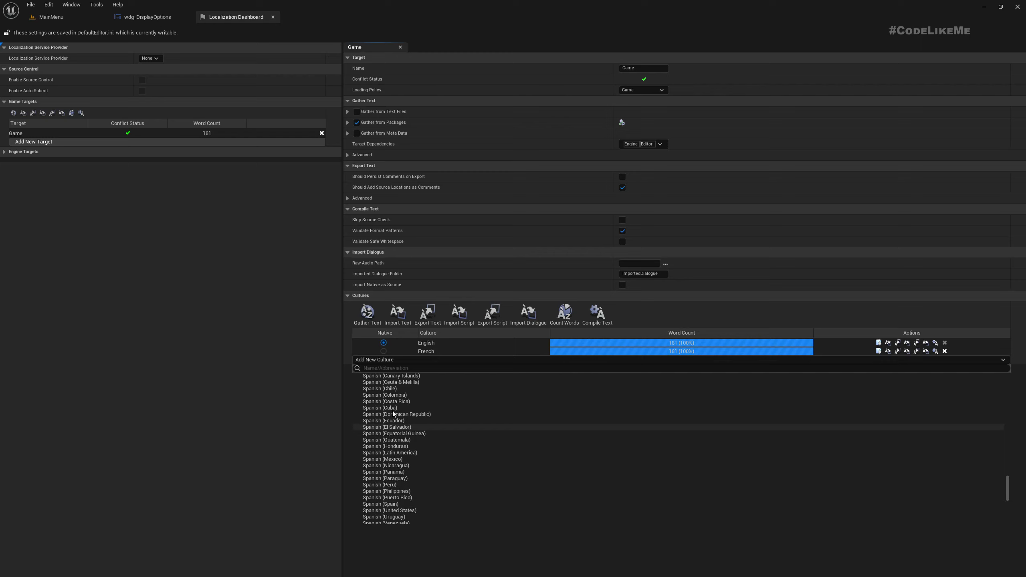
{"action": "left_click", "coordinate": [376, 505]}
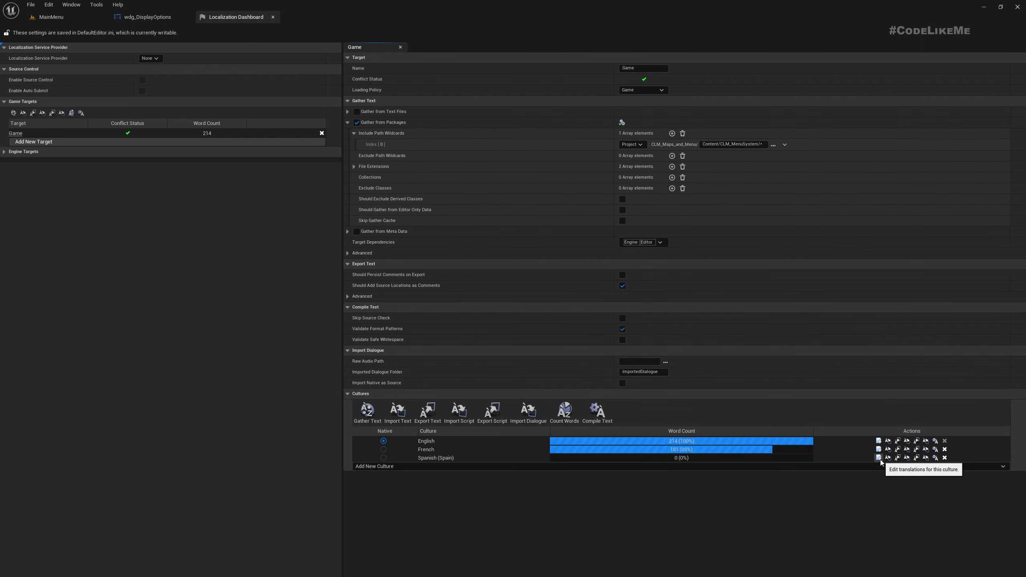
Step: Open the Spanish (Spain) translations, set a display font, and list untranslated strings
{"action": "left_click", "coordinate": [878, 458]}
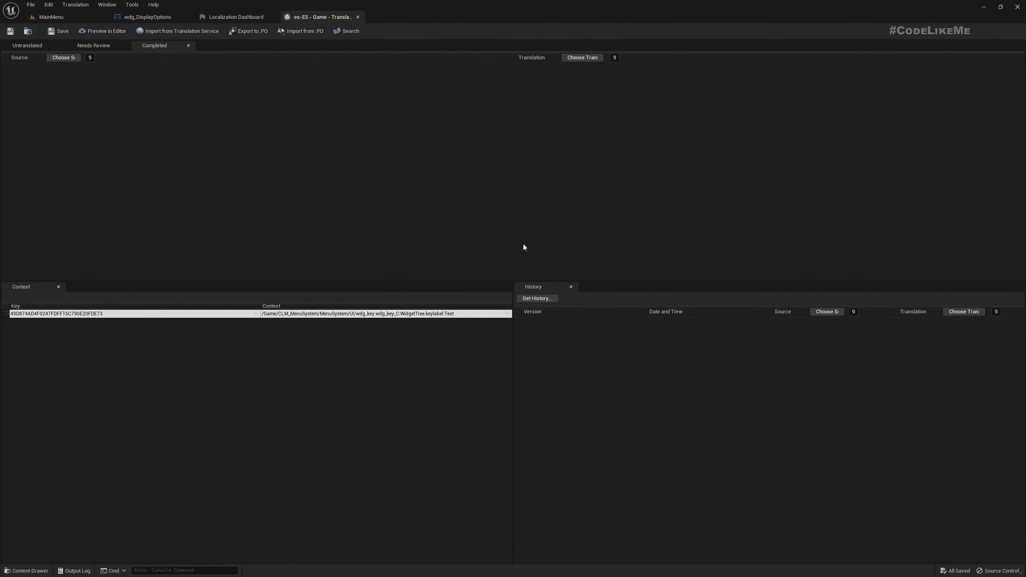
{"action": "left_click", "coordinate": [64, 58]}
{"action": "left_click", "coordinate": [27, 45]}
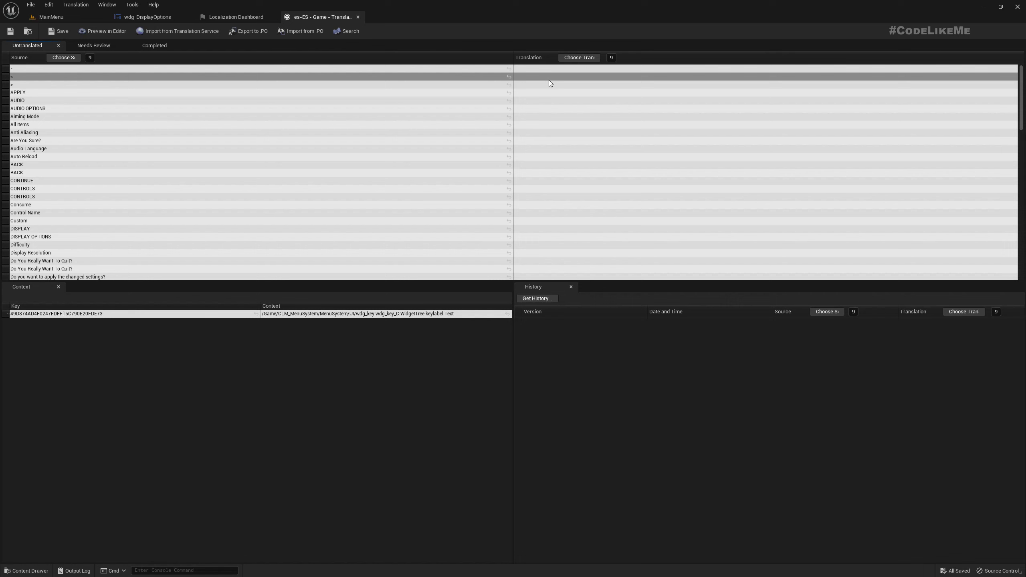
{"action": "left_click", "coordinate": [25, 70]}
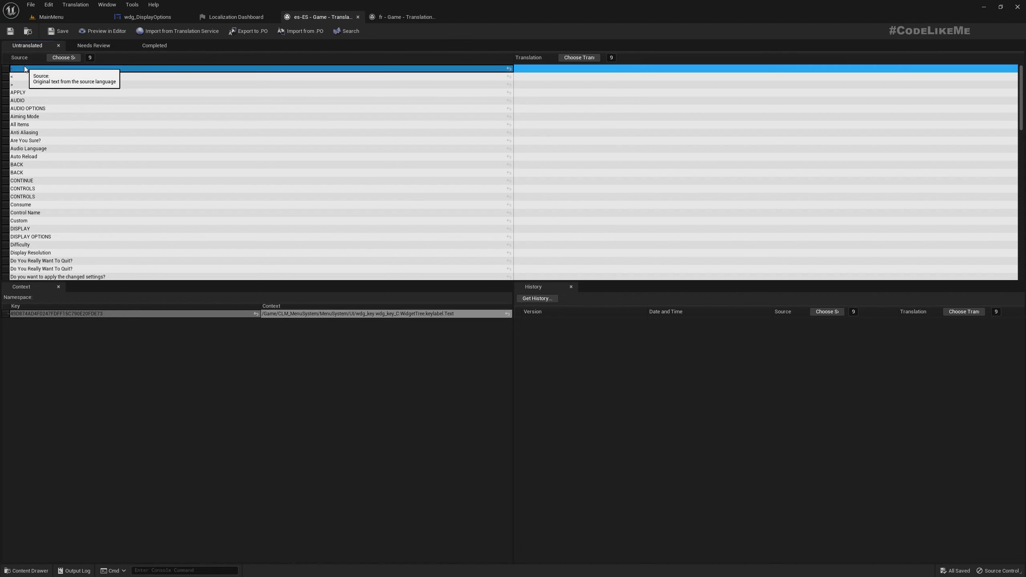
{"action": "key", "text": "ctrl+a"}
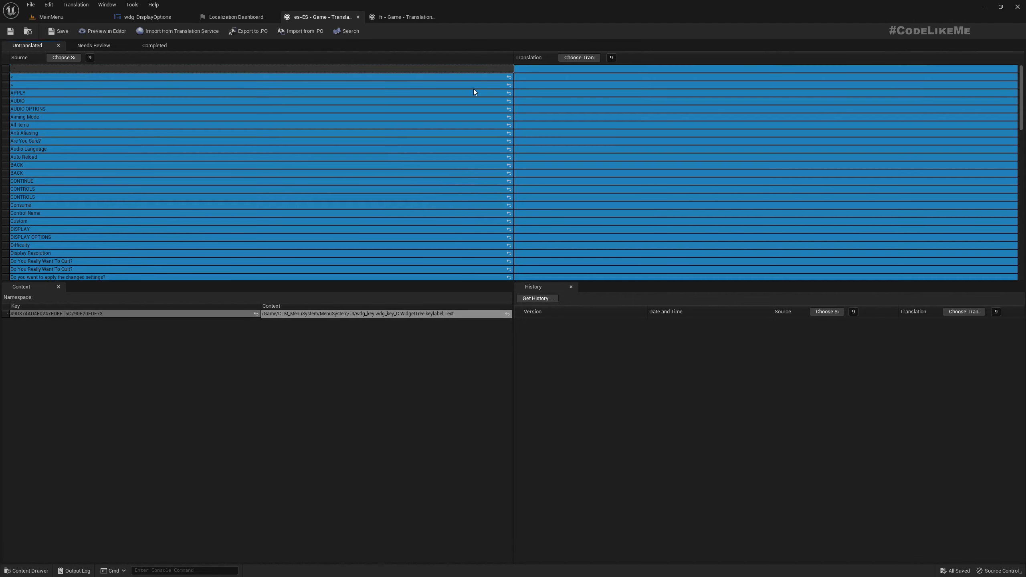
{"action": "left_click", "coordinate": [161, 68]}
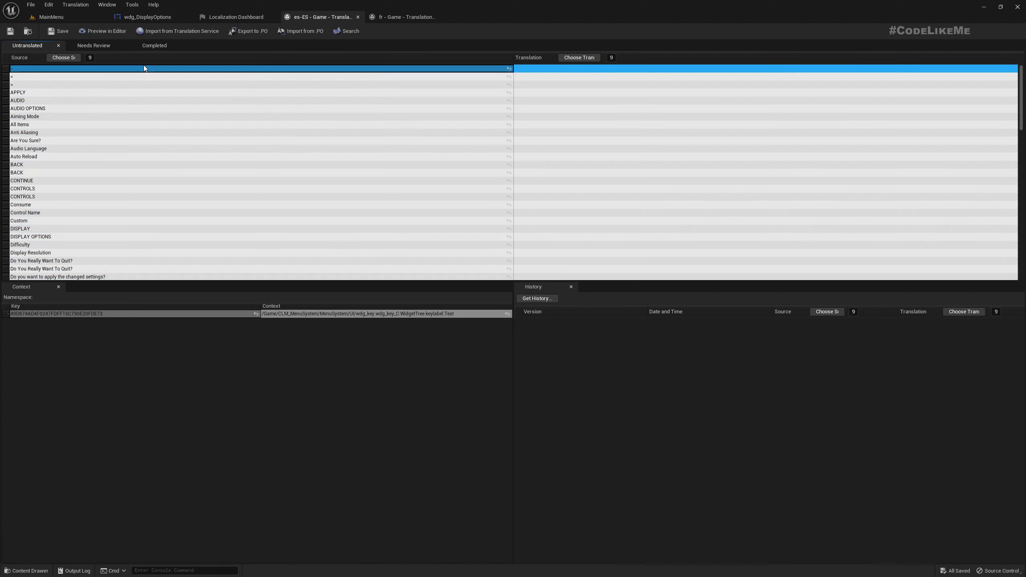
Step: Give the '<' and '>' entries matching translations, then check Google Translate in Chrome
{"action": "left_click", "coordinate": [93, 84]}
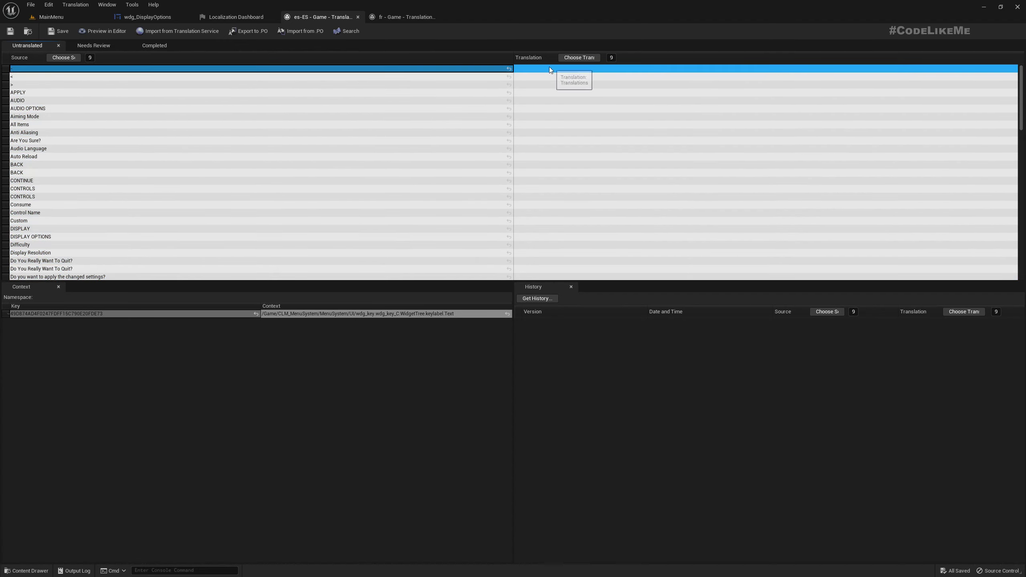
{"action": "left_click", "coordinate": [87, 78]}
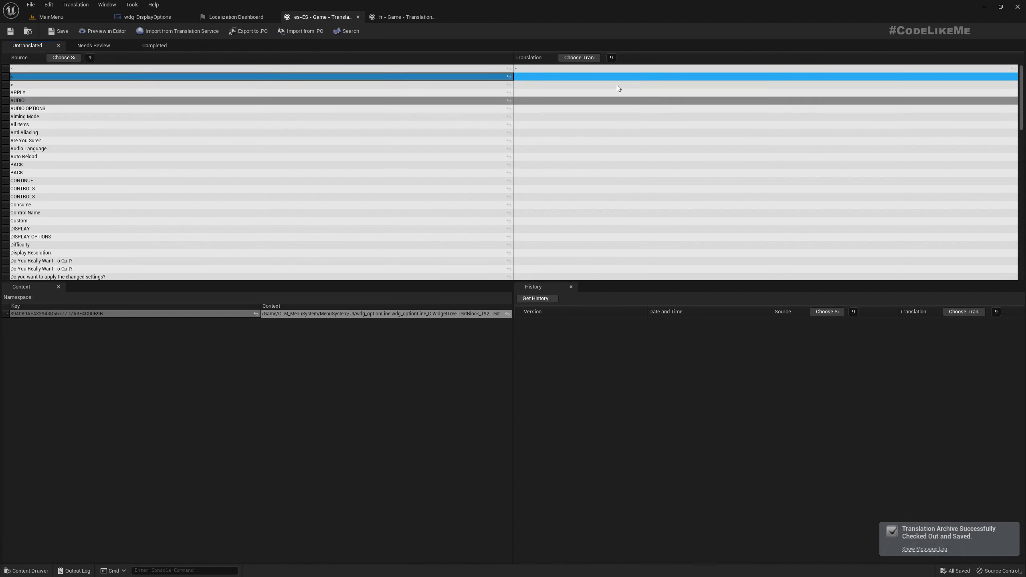
{"action": "left_click", "coordinate": [559, 79]}
{"action": "type", "text": "<"}
{"action": "key", "text": "Return"}
{"action": "left_click", "coordinate": [414, 84]}
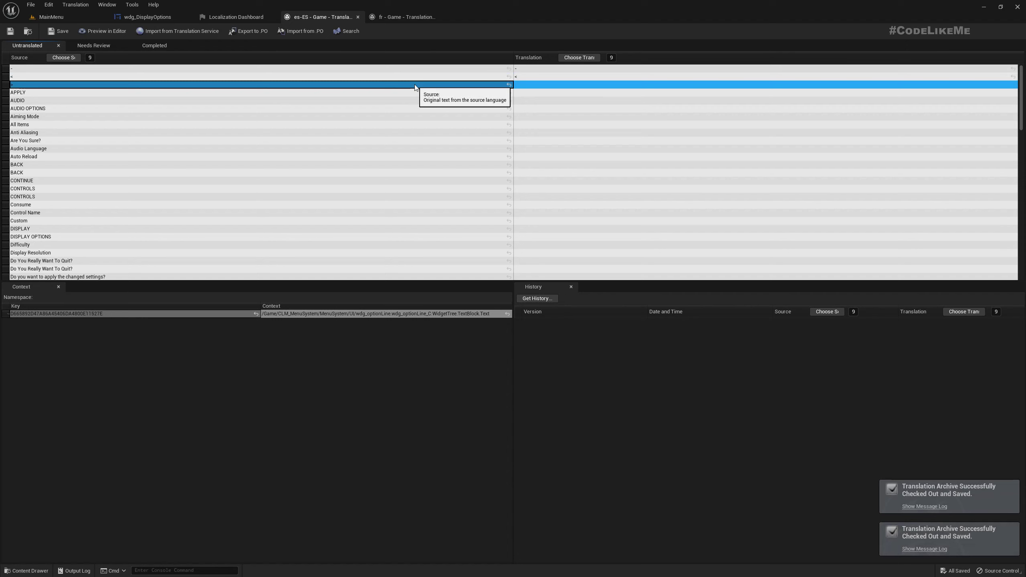
{"action": "left_click", "coordinate": [547, 85]}
{"action": "type", "text": ">"}
{"action": "key", "text": "Return"}
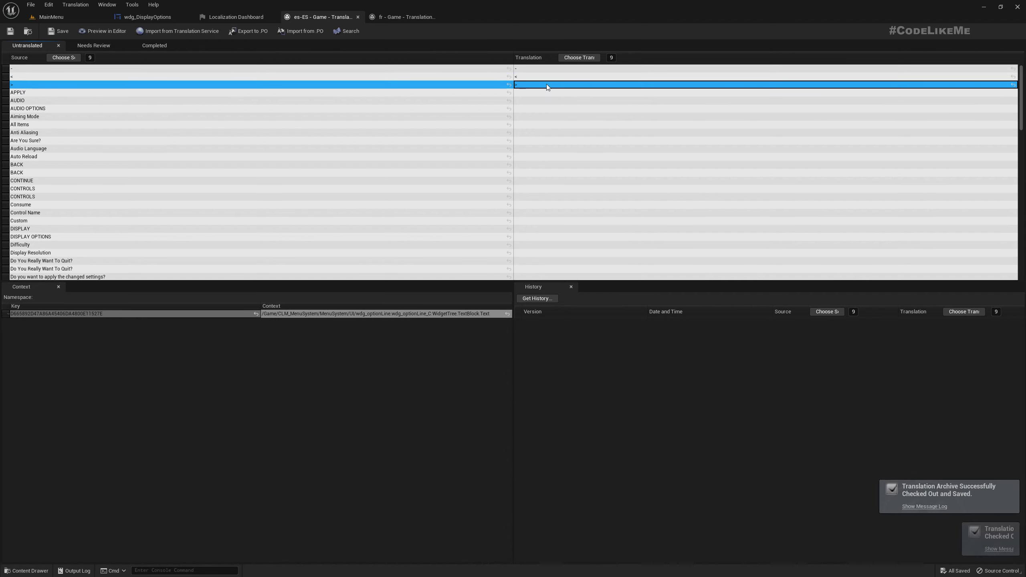
{"action": "left_click", "coordinate": [53, 95]}
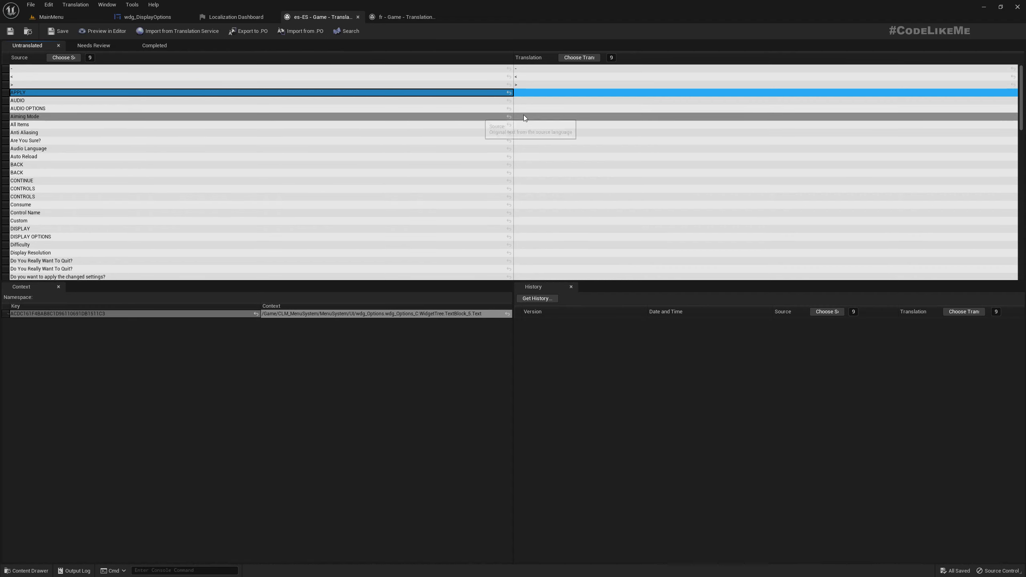
{"action": "key", "text": "alt+Tab"}
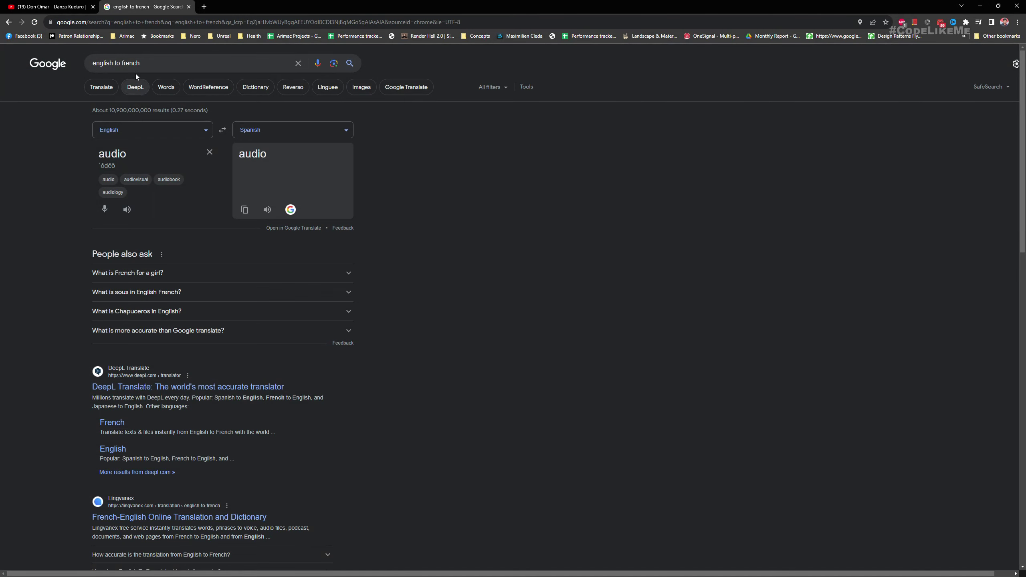
{"action": "left_click", "coordinate": [93, 8]}
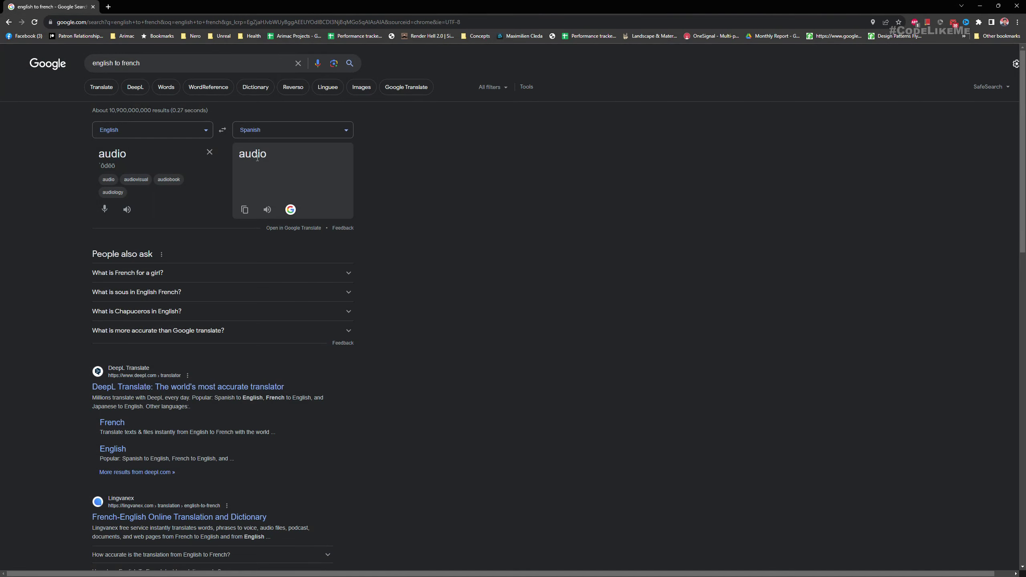
Step: Finish the APPLY entry and close the Spanish translation editor
{"action": "key", "text": "alt+Tab"}
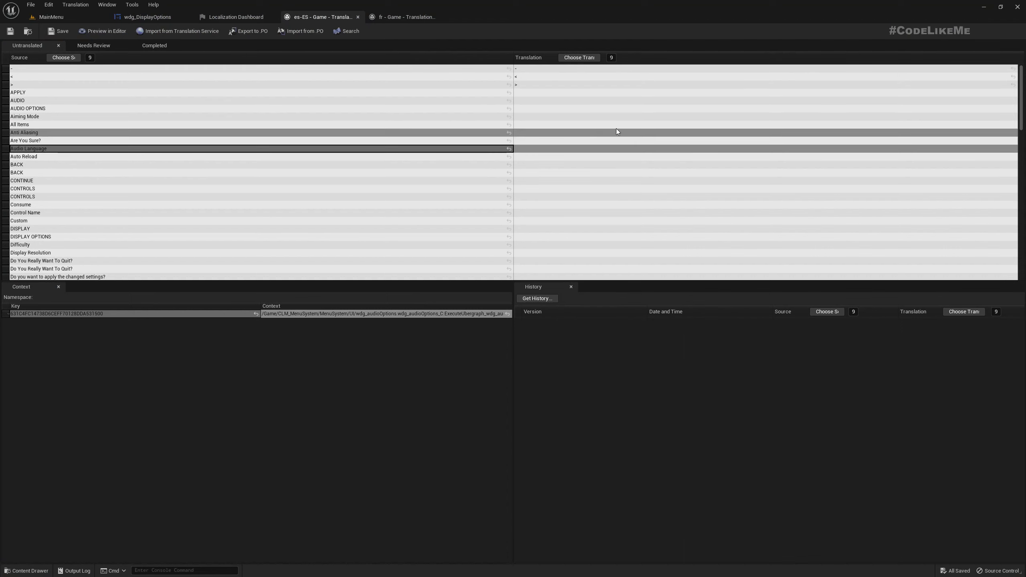
{"action": "left_click", "coordinate": [545, 94]}
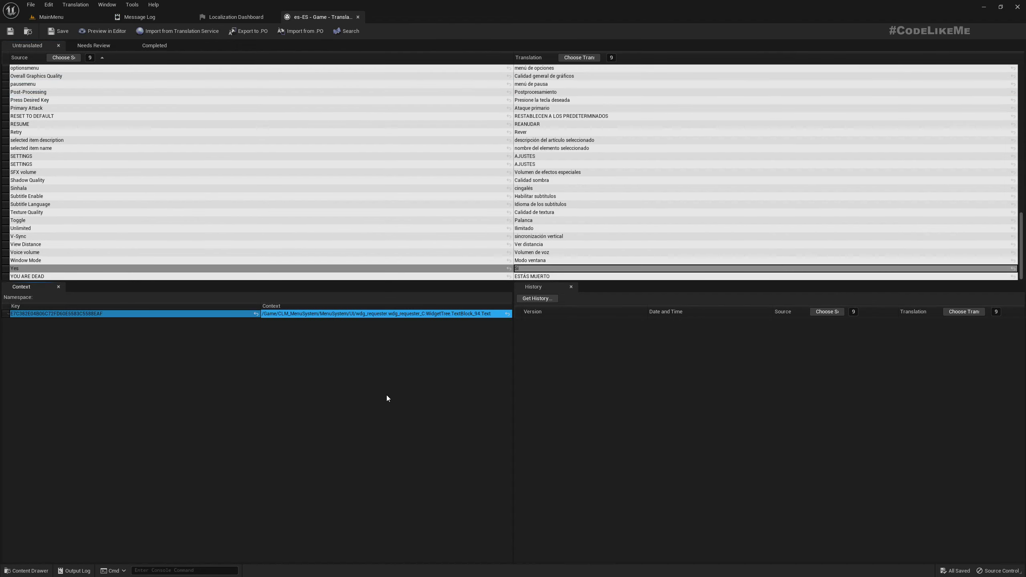
{"action": "scroll", "coordinate": [657, 196], "scroll_direction": "up", "scroll_amount": 3}
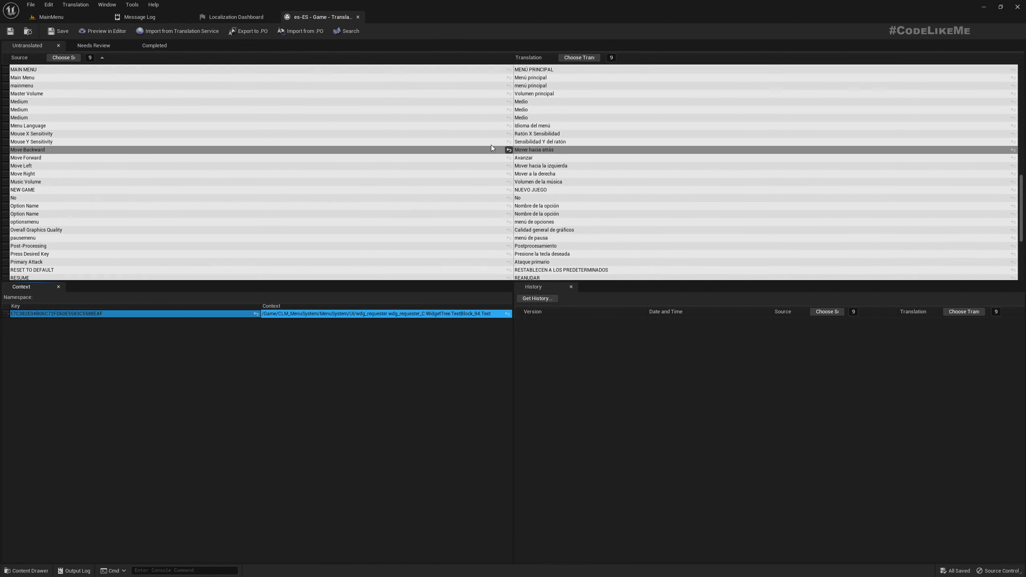
{"action": "scroll", "coordinate": [490, 145], "scroll_direction": "up", "scroll_amount": 3}
{"action": "left_click", "coordinate": [58, 34]}
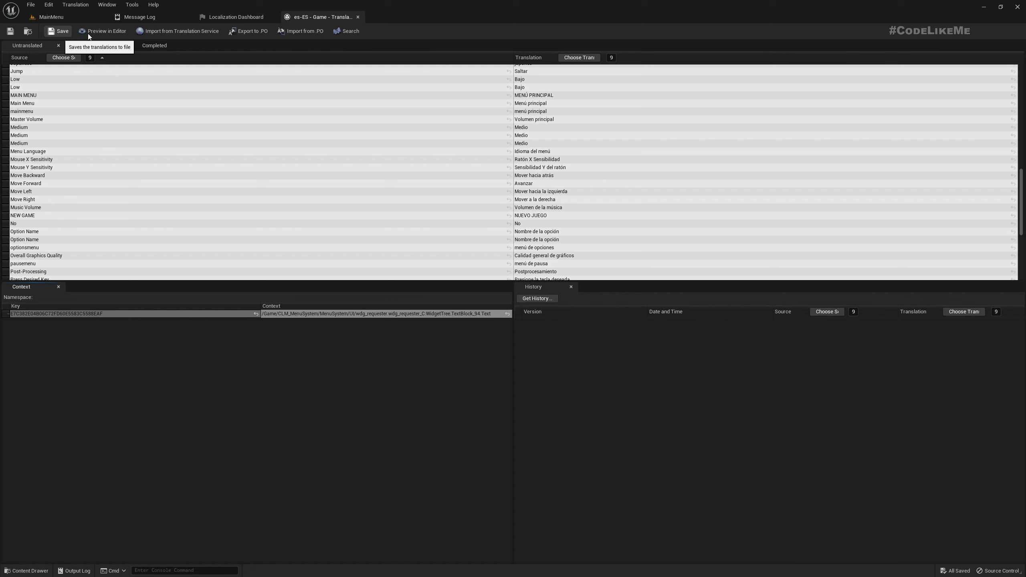
{"action": "left_click", "coordinate": [358, 17]}
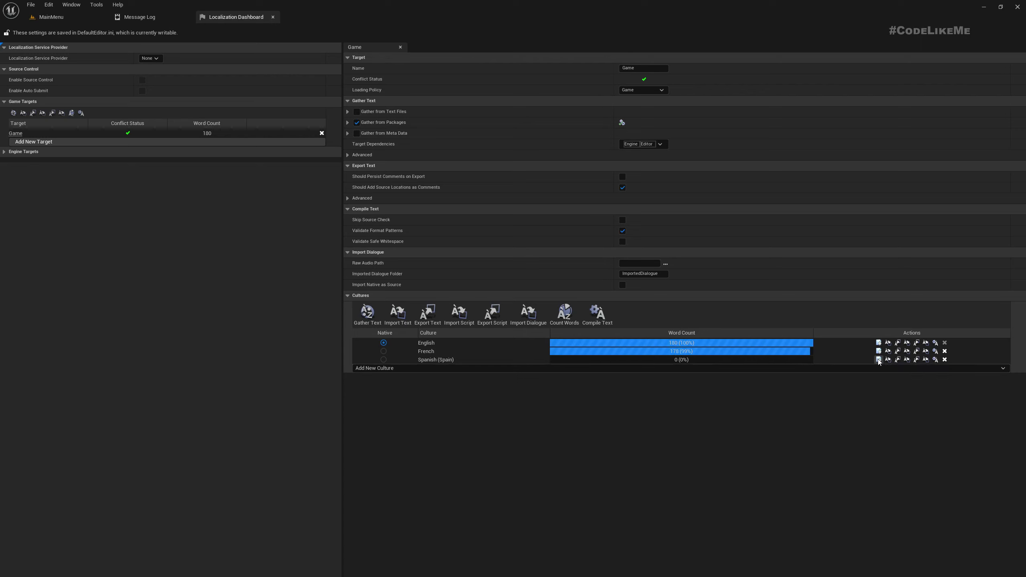
Step: Compile the Spanish (Spain) text and review its Completed translations list
{"action": "left_click", "coordinate": [935, 361]}
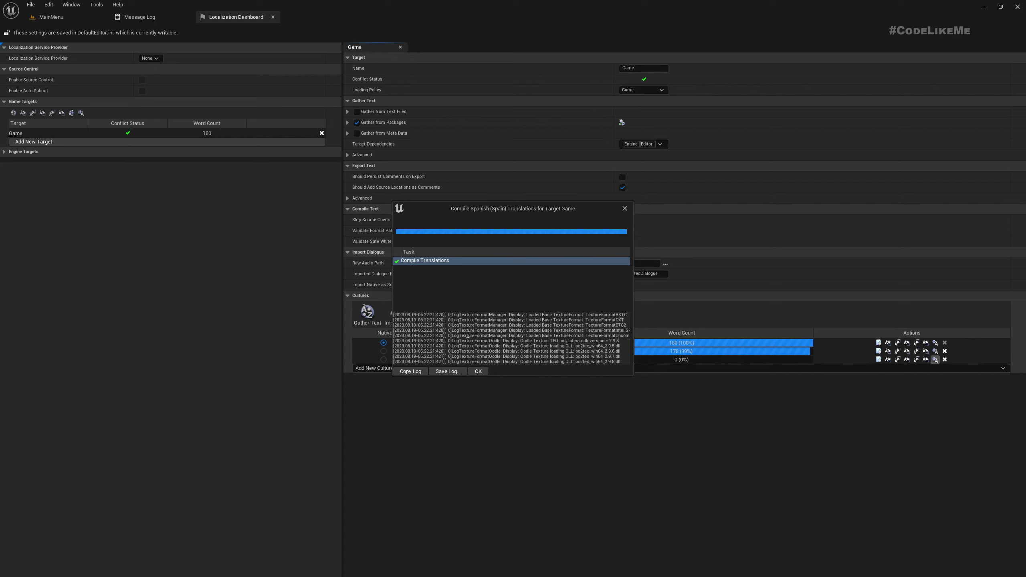
{"action": "left_click", "coordinate": [477, 371]}
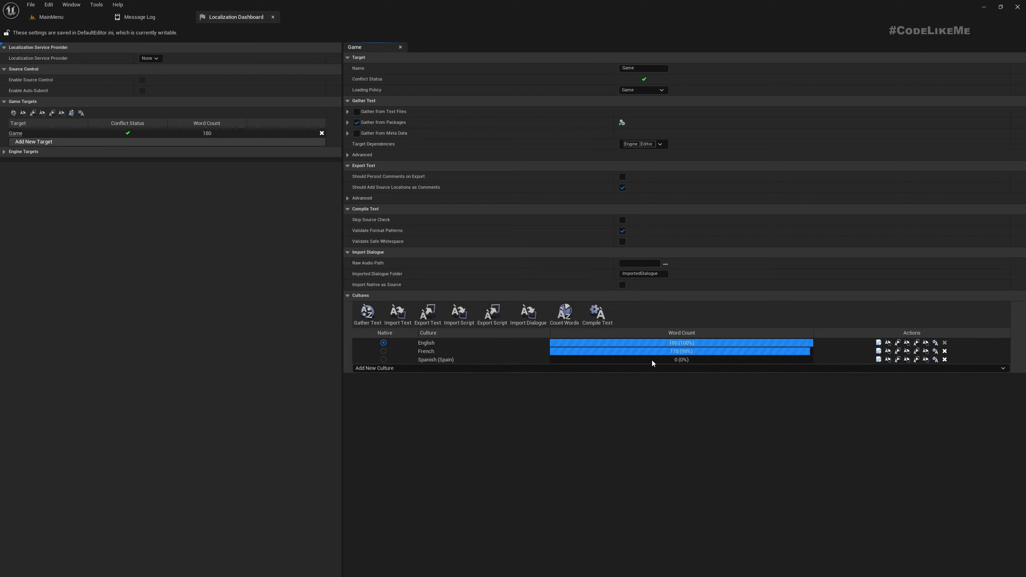
{"action": "left_click", "coordinate": [878, 360]}
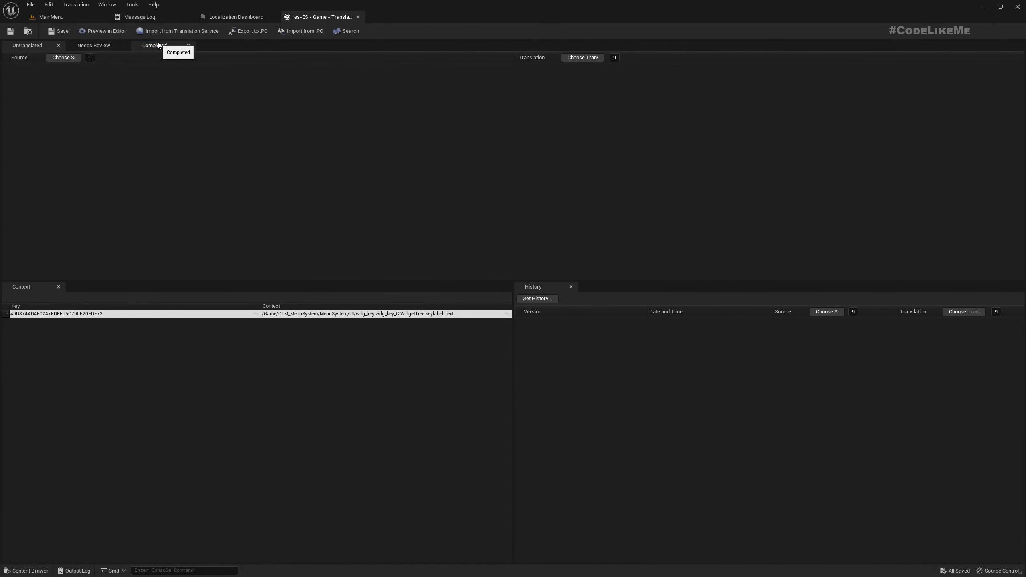
{"action": "left_click", "coordinate": [158, 46]}
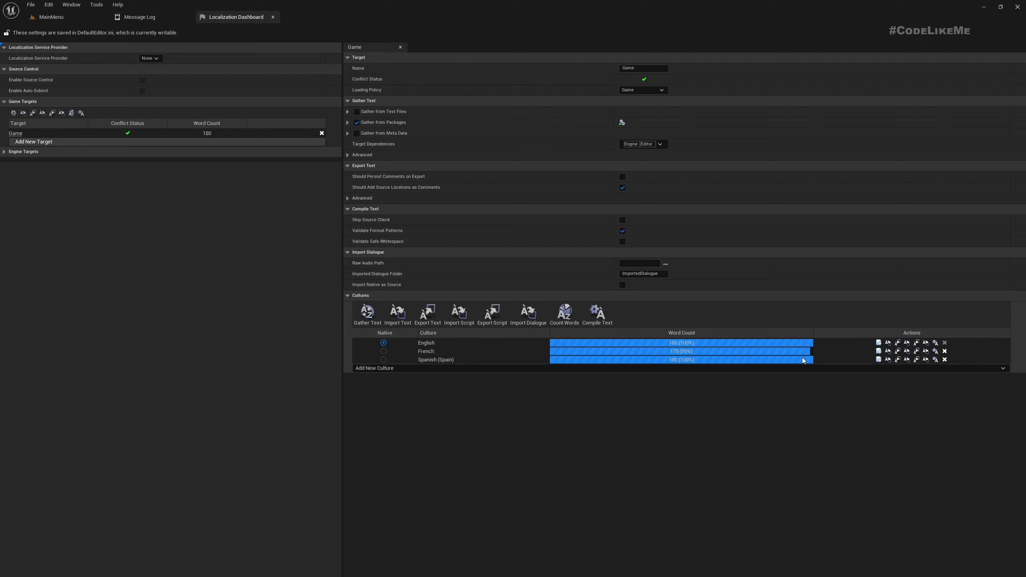
Step: Close the message log and open the Display Options widget's event graph
{"action": "left_click", "coordinate": [188, 17]}
{"action": "left_click", "coordinate": [51, 16]}
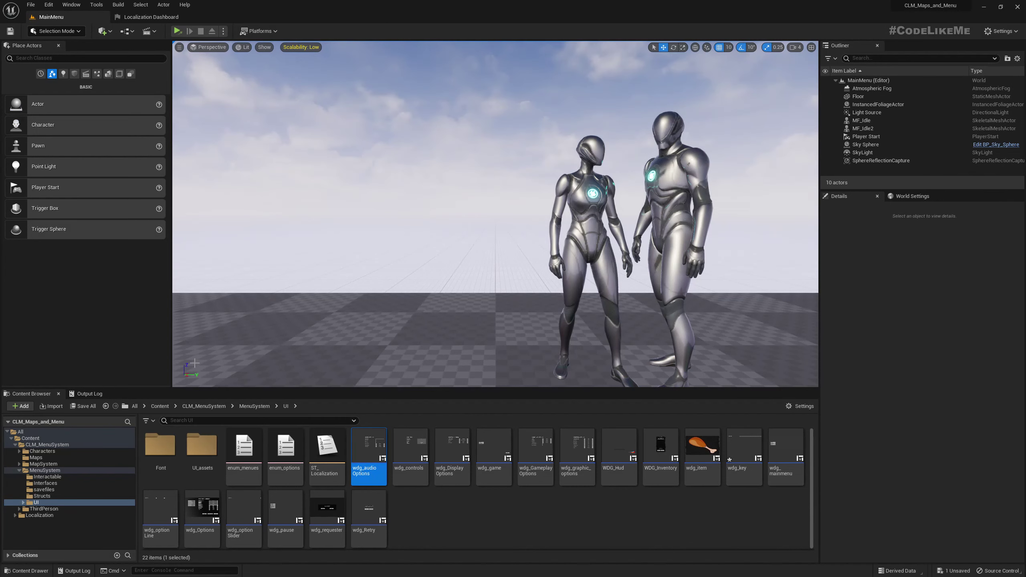
{"action": "left_click", "coordinate": [470, 528]}
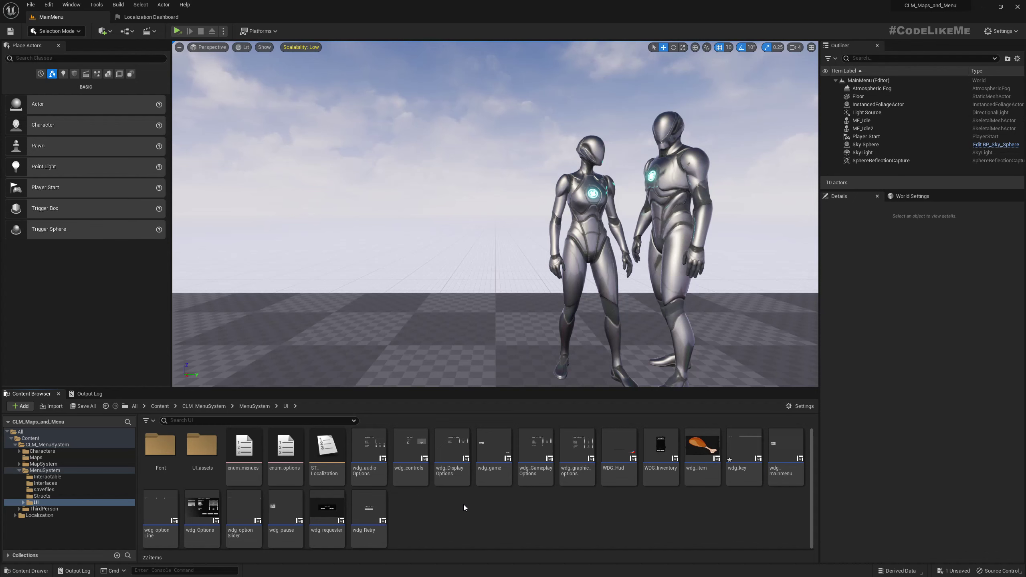
{"action": "double_click", "coordinate": [453, 453]}
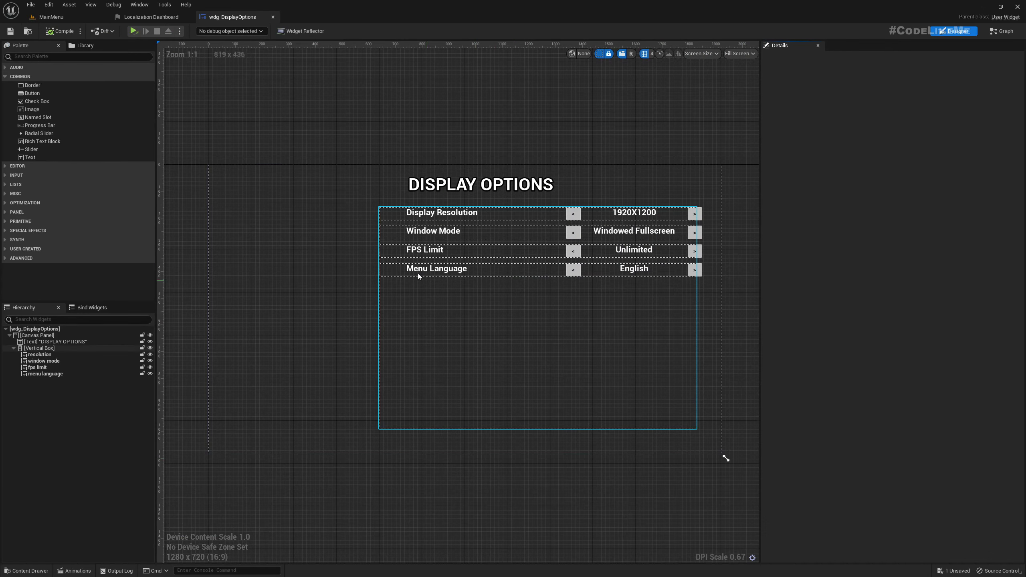
{"action": "left_click", "coordinate": [992, 27]}
{"action": "scroll", "coordinate": [581, 363], "scroll_direction": "up", "scroll_amount": 3}
{"action": "scroll", "coordinate": [560, 290], "scroll_direction": "down", "scroll_amount": 3}
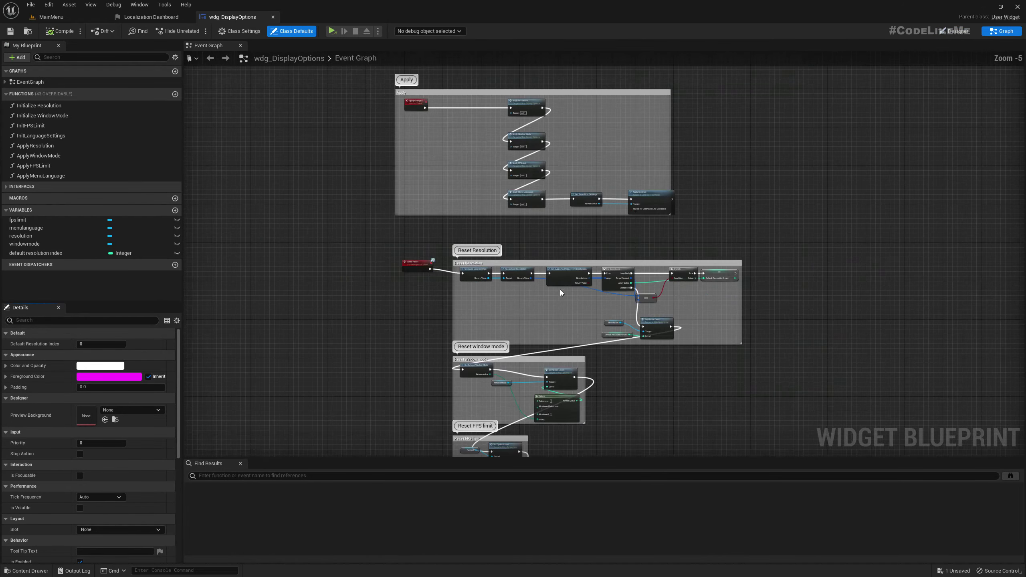
{"action": "scroll", "coordinate": [560, 292], "scroll_direction": "down", "scroll_amount": 3}
{"action": "scroll", "coordinate": [483, 233], "scroll_direction": "up", "scroll_amount": 1}
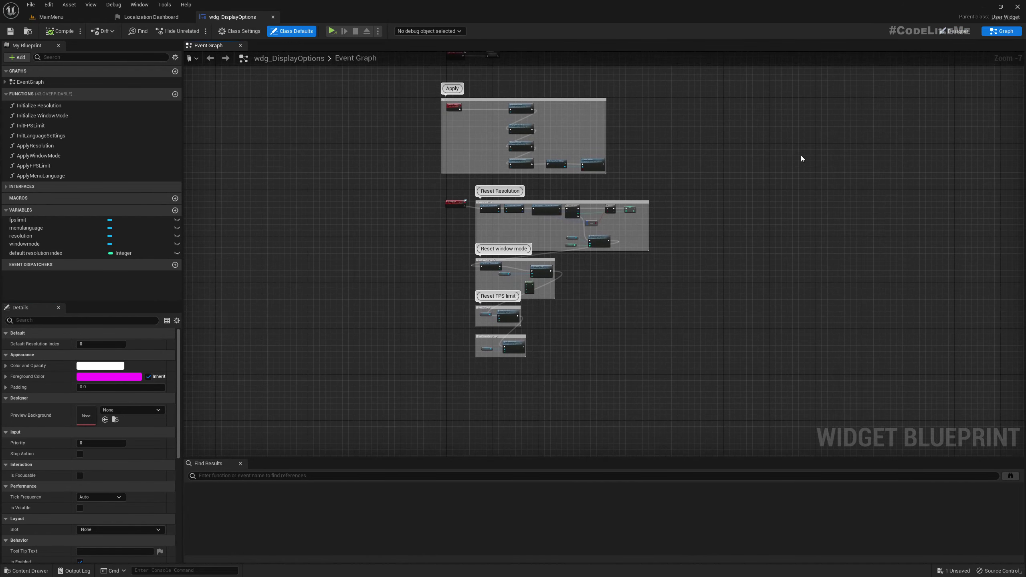
Step: Trace menulanguage references and the Cultures variable, then return to the MainMenu level
{"action": "right_click", "coordinate": [22, 229]}
{"action": "left_click", "coordinate": [50, 245]}
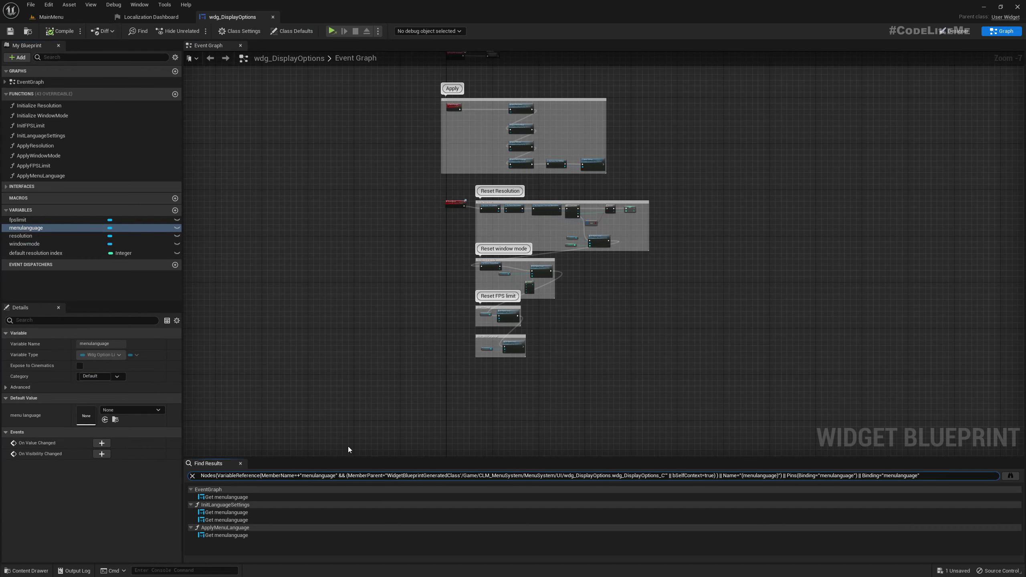
{"action": "left_click", "coordinate": [226, 497]}
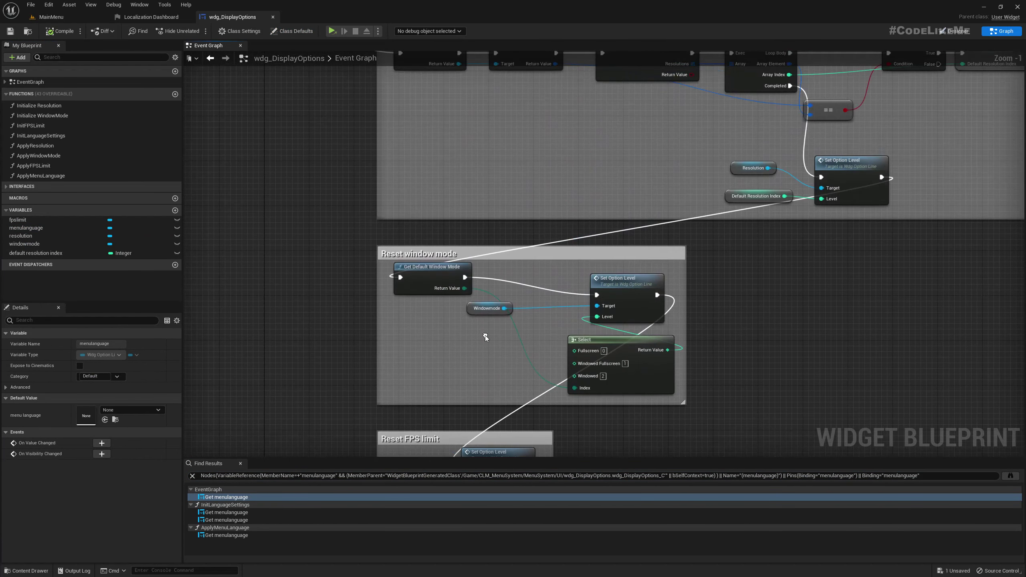
{"action": "left_click", "coordinate": [227, 512]}
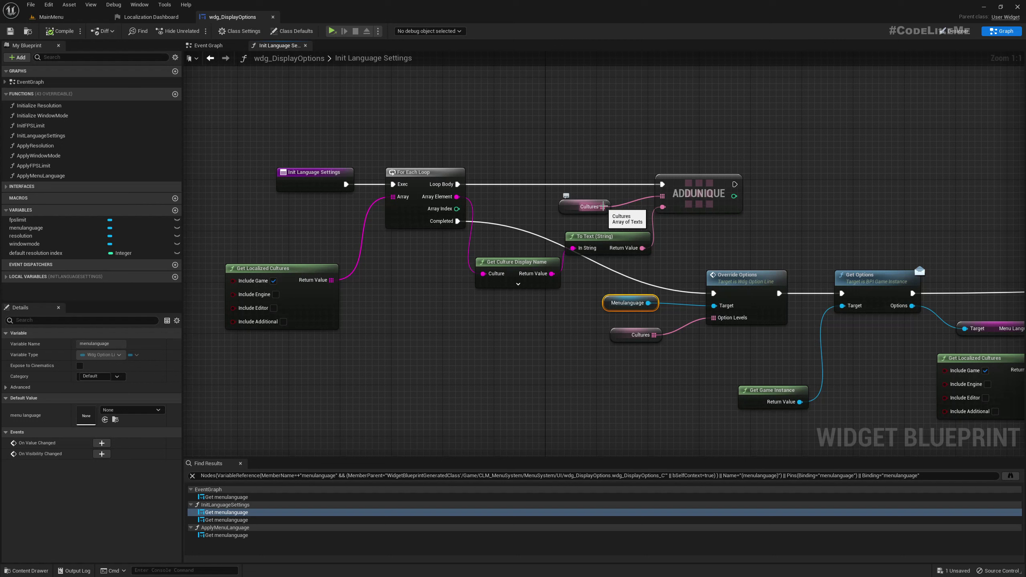
{"action": "left_click", "coordinate": [641, 336]}
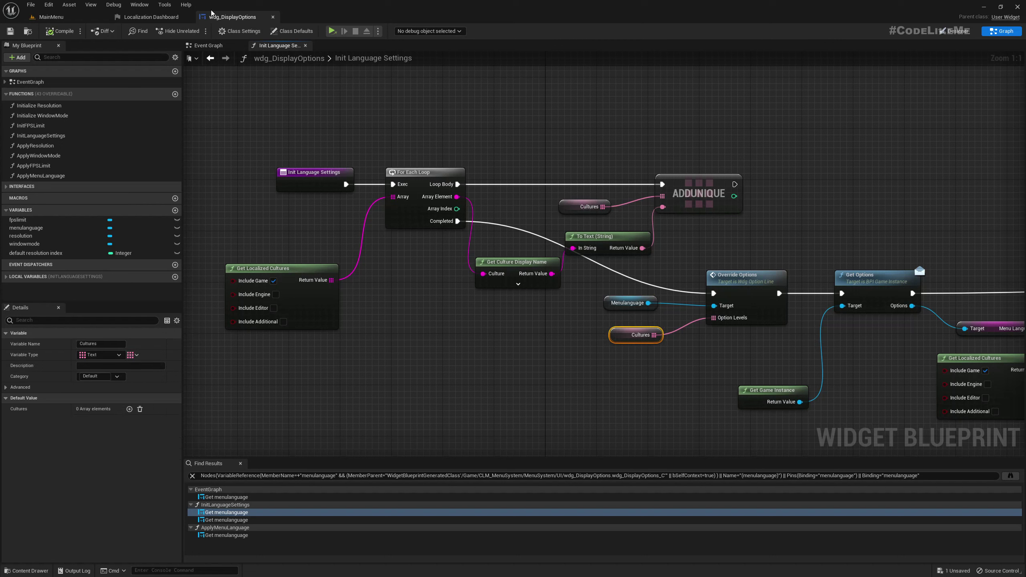
{"action": "left_click", "coordinate": [81, 17]}
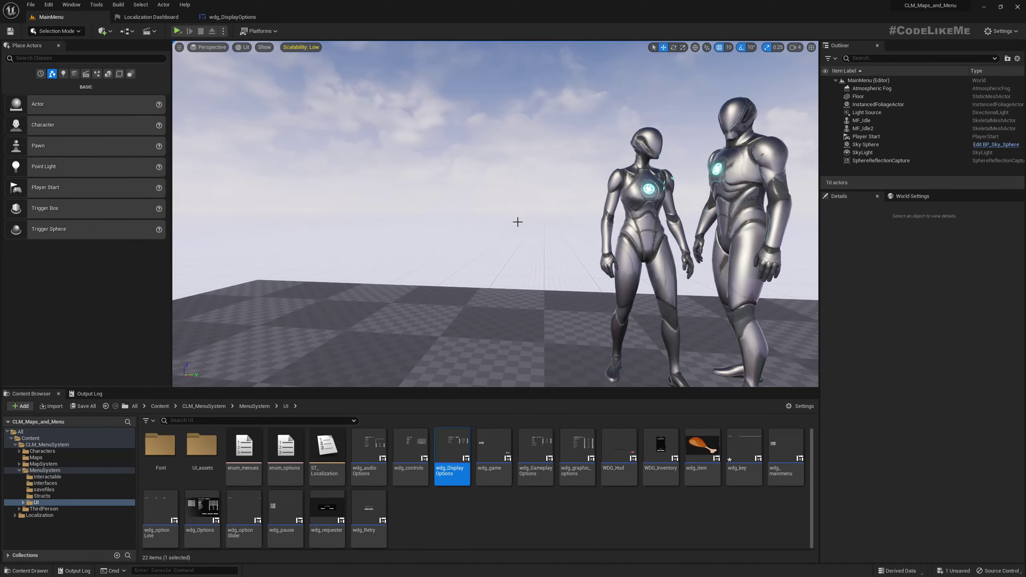
Step: Start play, cancel the Save Content prompt, and go back to the MainMenu level editor
{"action": "key", "text": "F11"}
{"action": "key", "text": "ctrl+shift+s"}
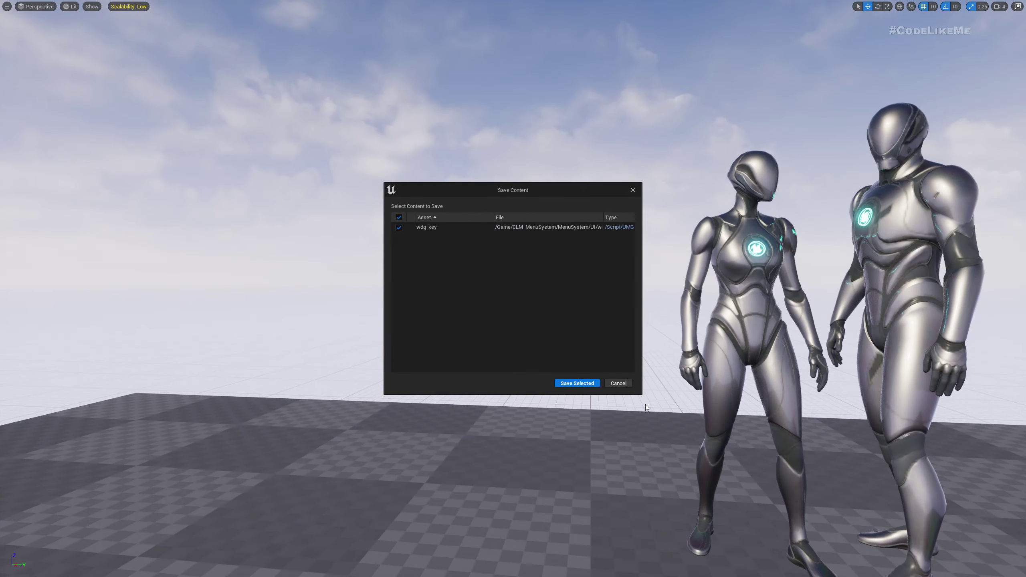
{"action": "left_click", "coordinate": [617, 383]}
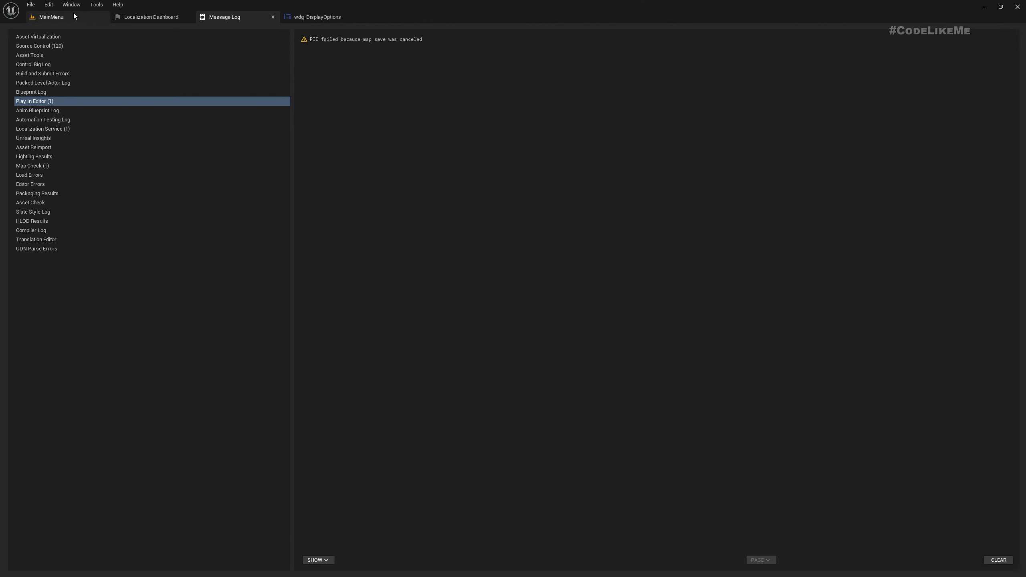
{"action": "left_click", "coordinate": [74, 14]}
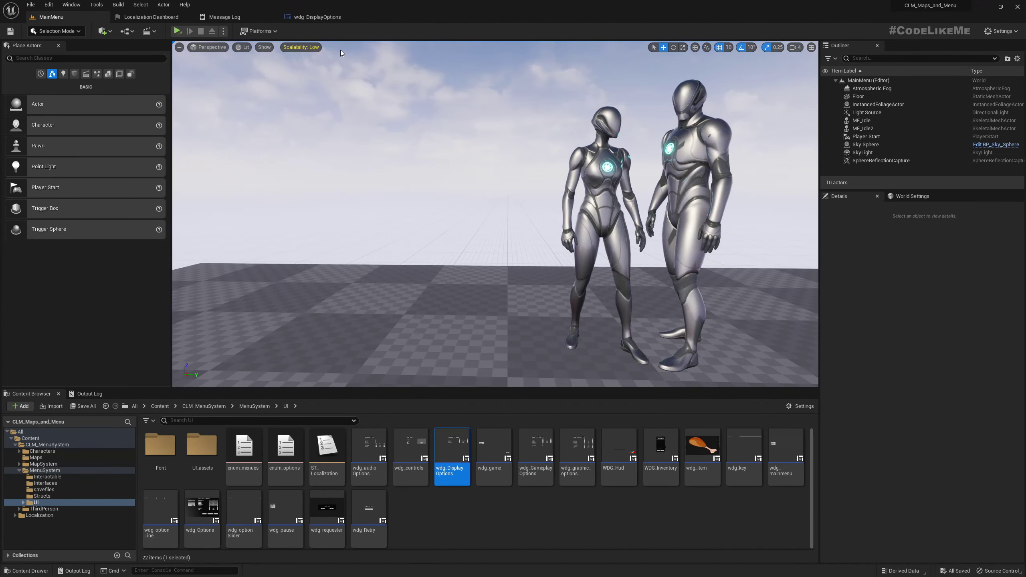
{"action": "mouse_move", "coordinate": [225, 17]}
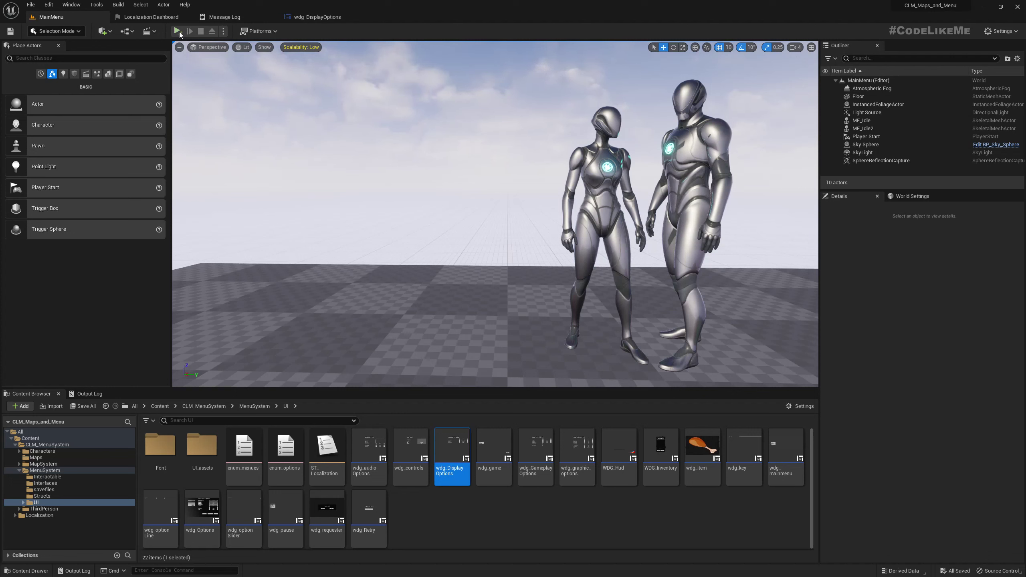
Step: Play the game and apply Spanish (Spain) as the menu language in Display options
{"action": "left_click", "coordinate": [180, 32]}
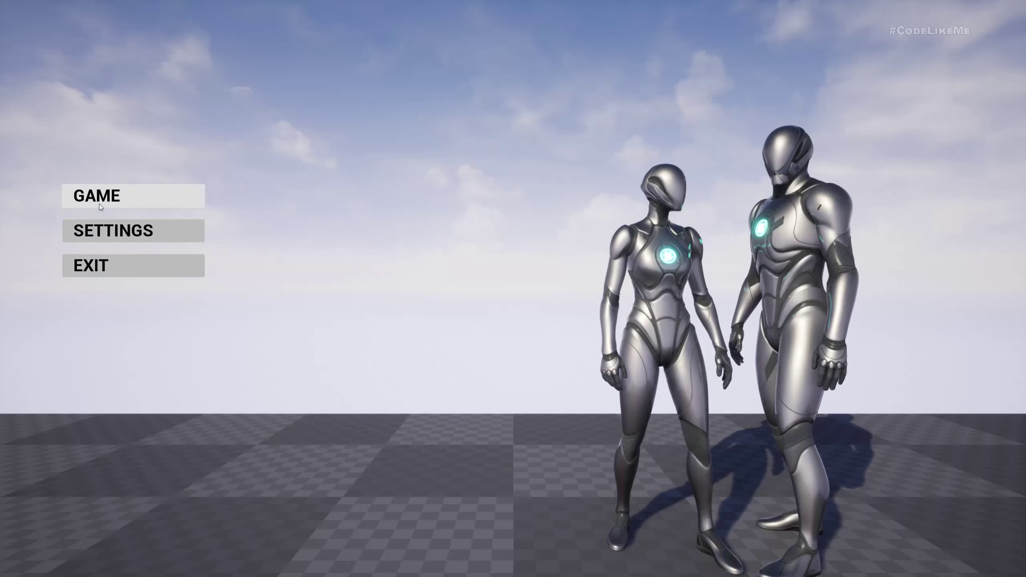
{"action": "left_click", "coordinate": [106, 228]}
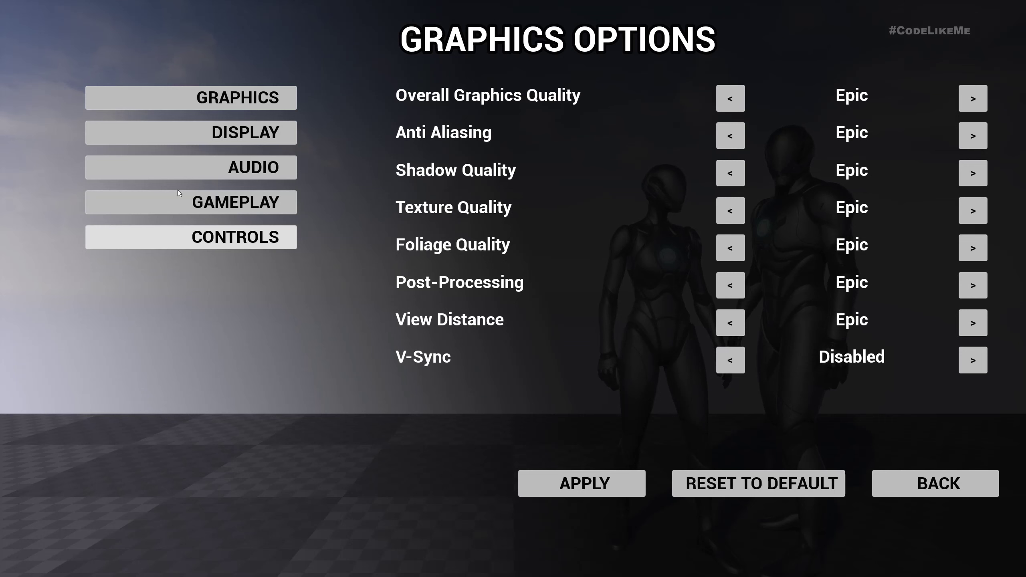
{"action": "left_click", "coordinate": [176, 133]}
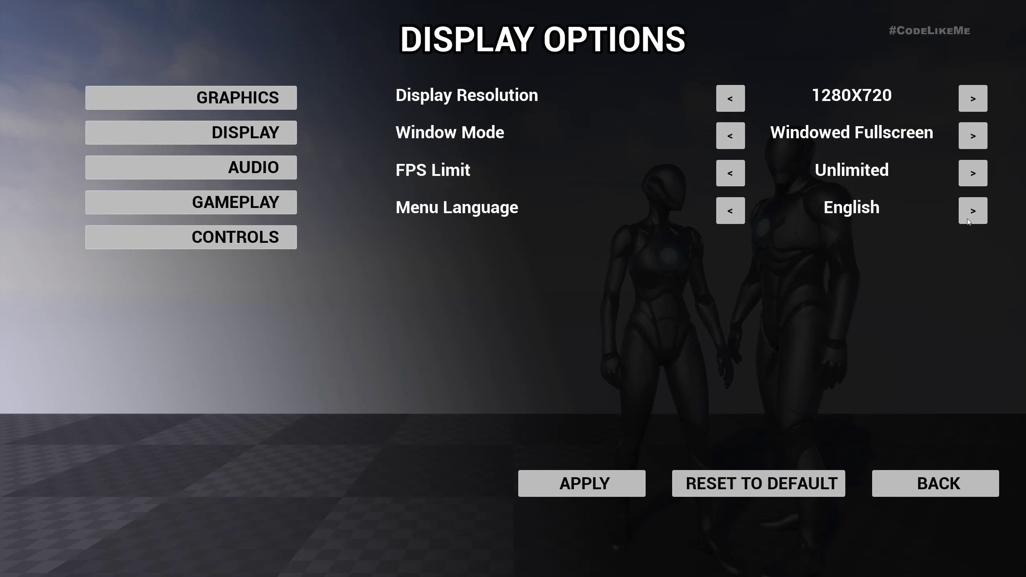
{"action": "left_click", "coordinate": [982, 210]}
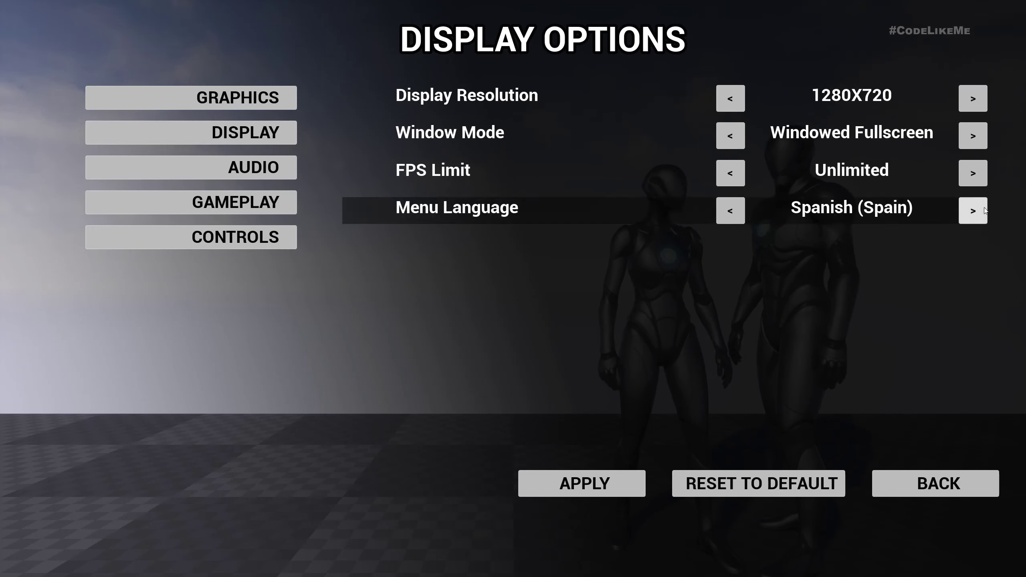
{"action": "left_click", "coordinate": [984, 209]}
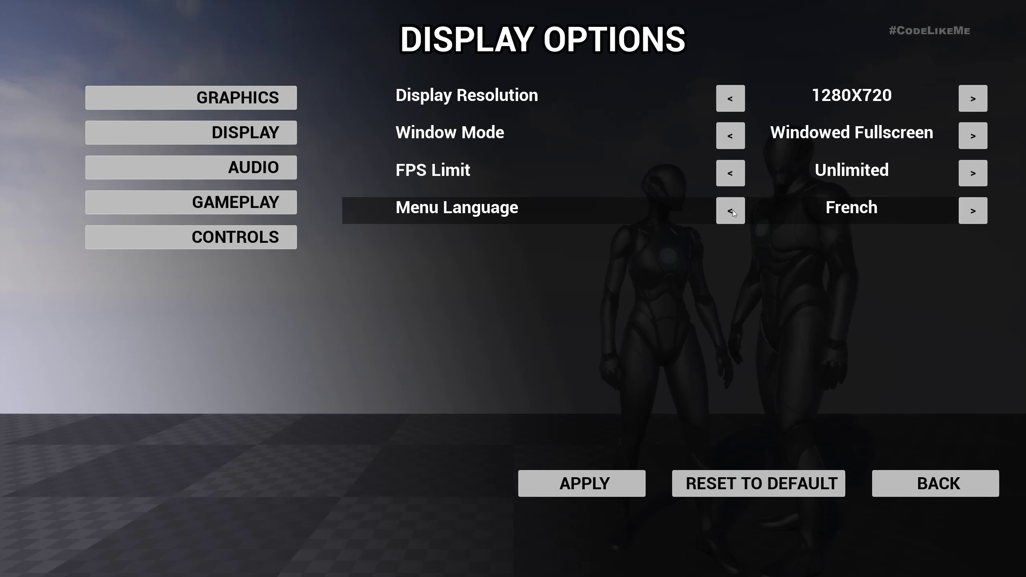
{"action": "left_click", "coordinate": [731, 210]}
{"action": "left_click", "coordinate": [618, 485]}
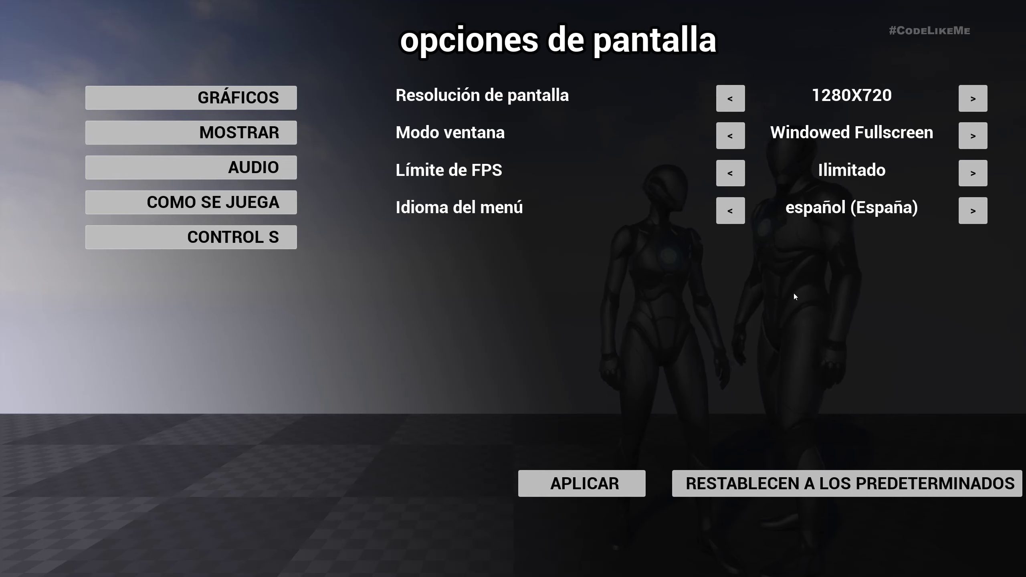
Step: Apply French, then English, and return to the main menu
{"action": "left_click", "coordinate": [972, 210]}
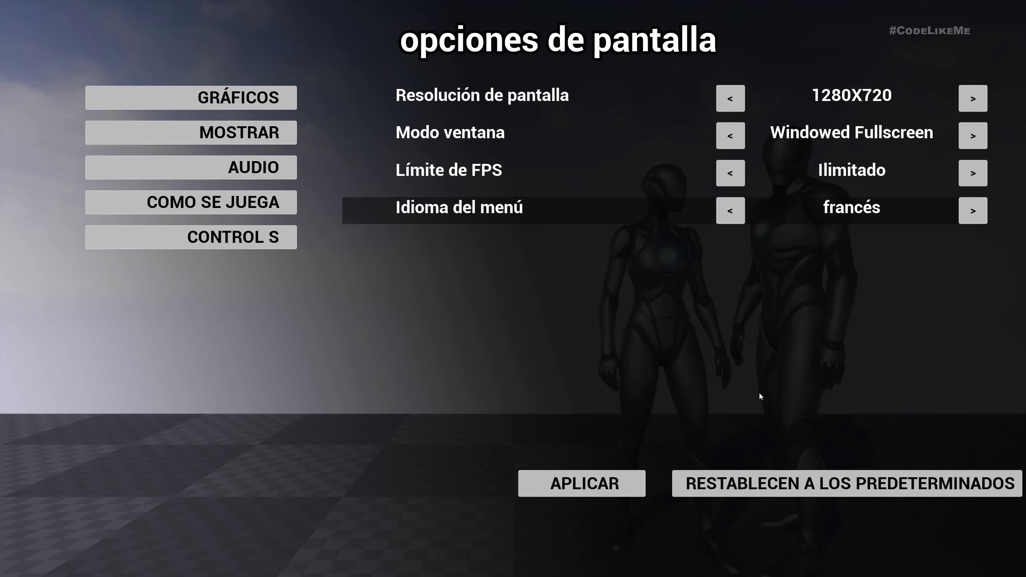
{"action": "left_click", "coordinate": [592, 484]}
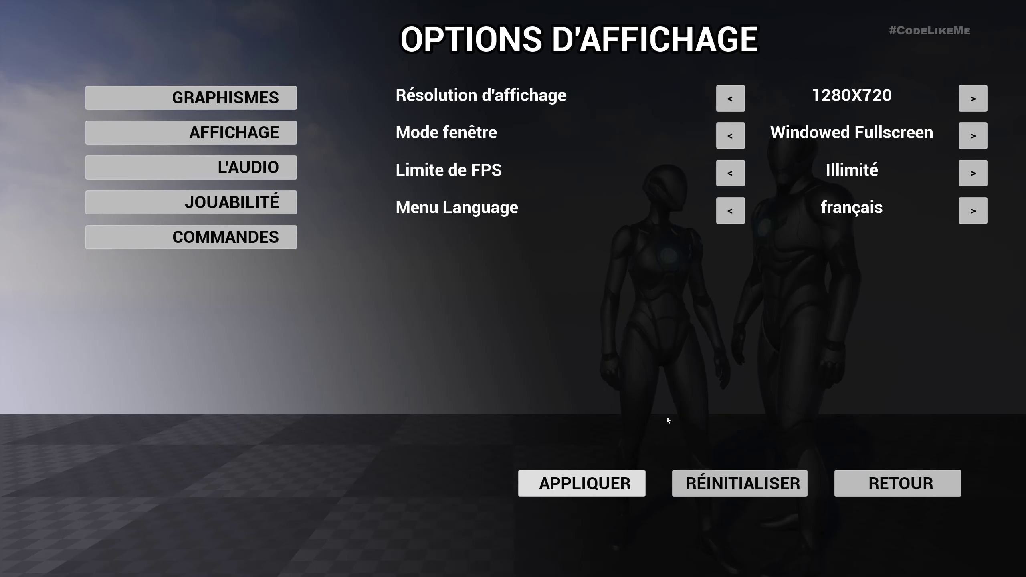
{"action": "left_click", "coordinate": [972, 210]}
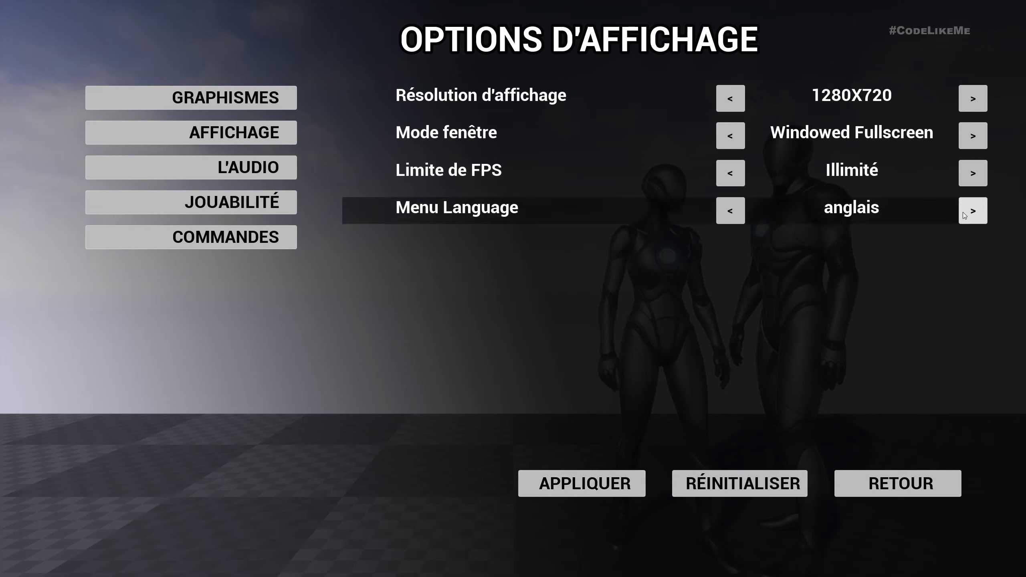
{"action": "left_click", "coordinate": [572, 489]}
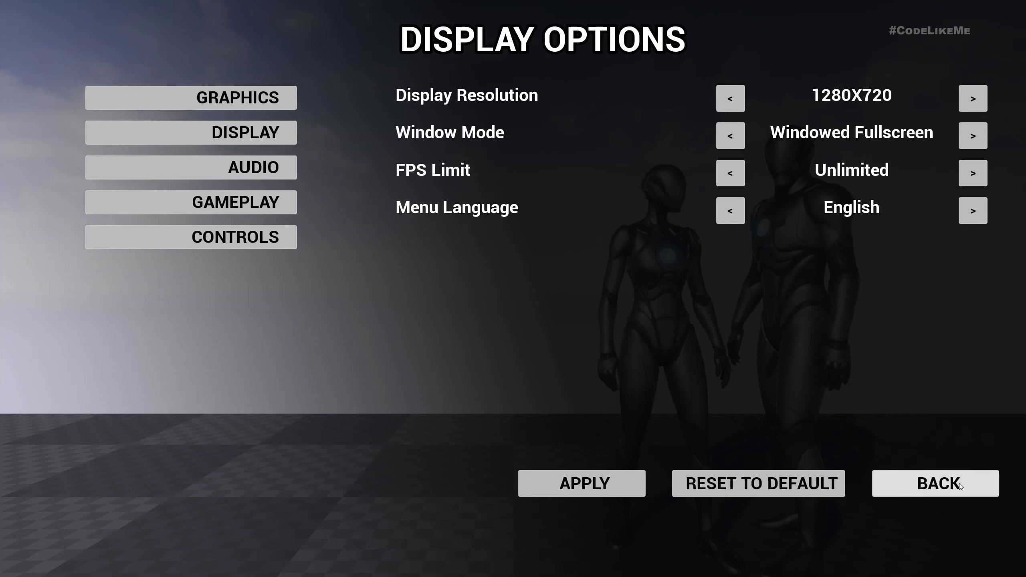
{"action": "left_click", "coordinate": [938, 483]}
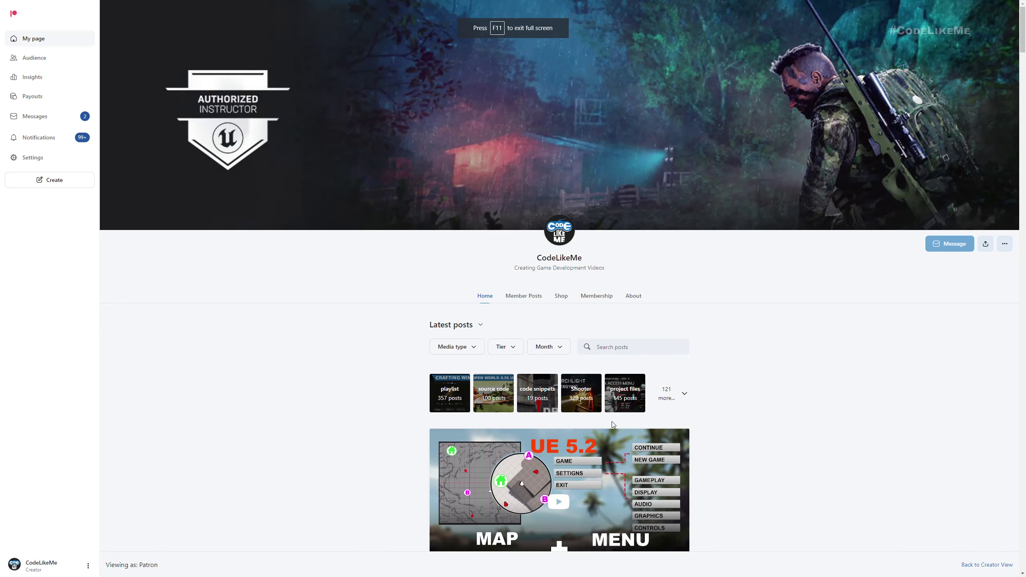
{"action": "scroll", "coordinate": [611, 422], "scroll_direction": "down", "scroll_amount": 1}
{"action": "scroll", "coordinate": [610, 424], "scroll_direction": "down", "scroll_amount": 3}
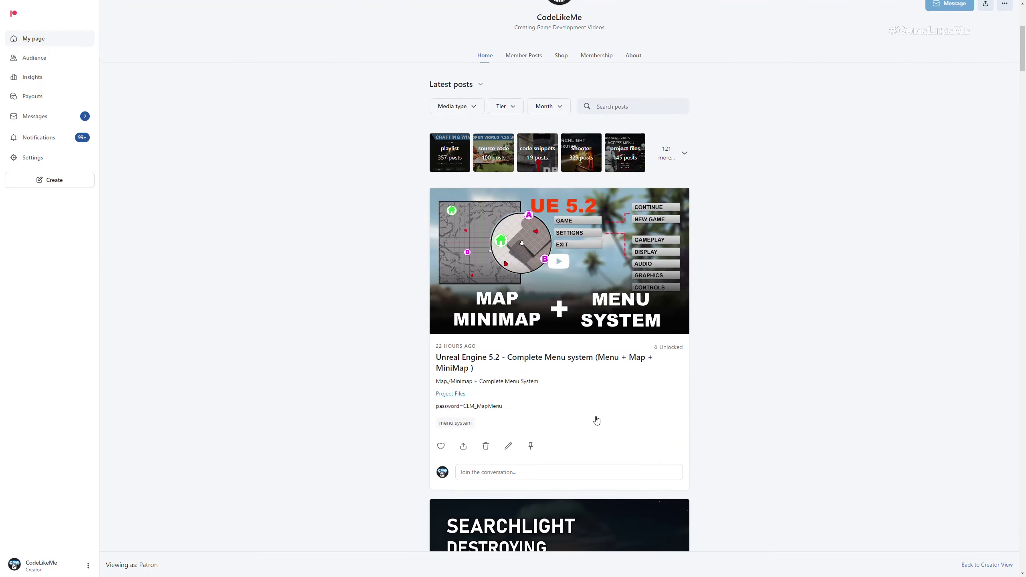
{"action": "scroll", "coordinate": [605, 422], "scroll_direction": "down", "scroll_amount": 2}
{"action": "scroll", "coordinate": [596, 421], "scroll_direction": "down", "scroll_amount": 3}
{"action": "scroll", "coordinate": [596, 420], "scroll_direction": "down", "scroll_amount": 3}
{"action": "scroll", "coordinate": [657, 419], "scroll_direction": "down", "scroll_amount": 3}
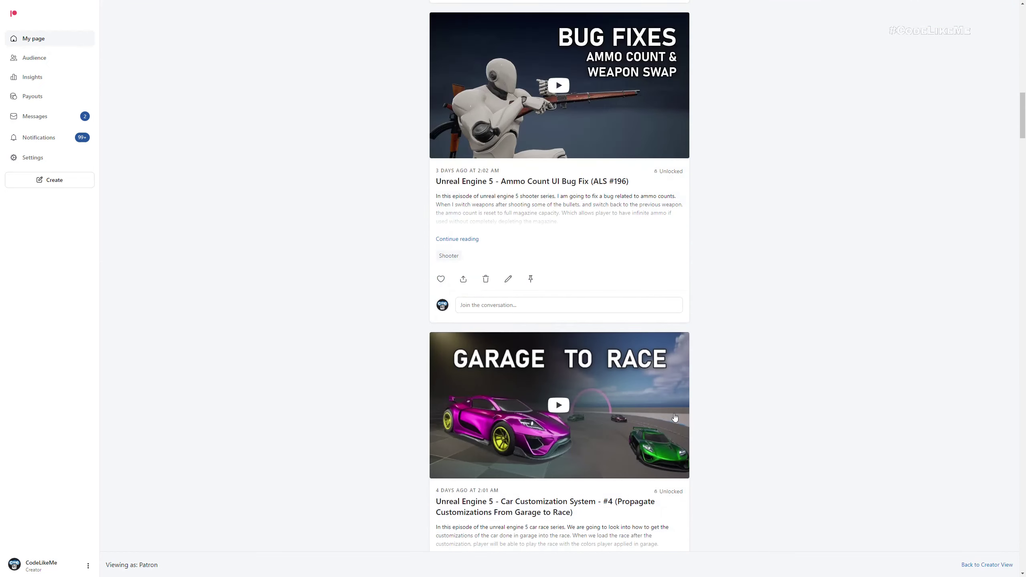
{"action": "scroll", "coordinate": [669, 421], "scroll_direction": "down", "scroll_amount": 3}
{"action": "scroll", "coordinate": [676, 422], "scroll_direction": "down", "scroll_amount": 3}
{"action": "scroll", "coordinate": [675, 422], "scroll_direction": "down", "scroll_amount": 3}
{"action": "scroll", "coordinate": [675, 422], "scroll_direction": "down", "scroll_amount": 2}
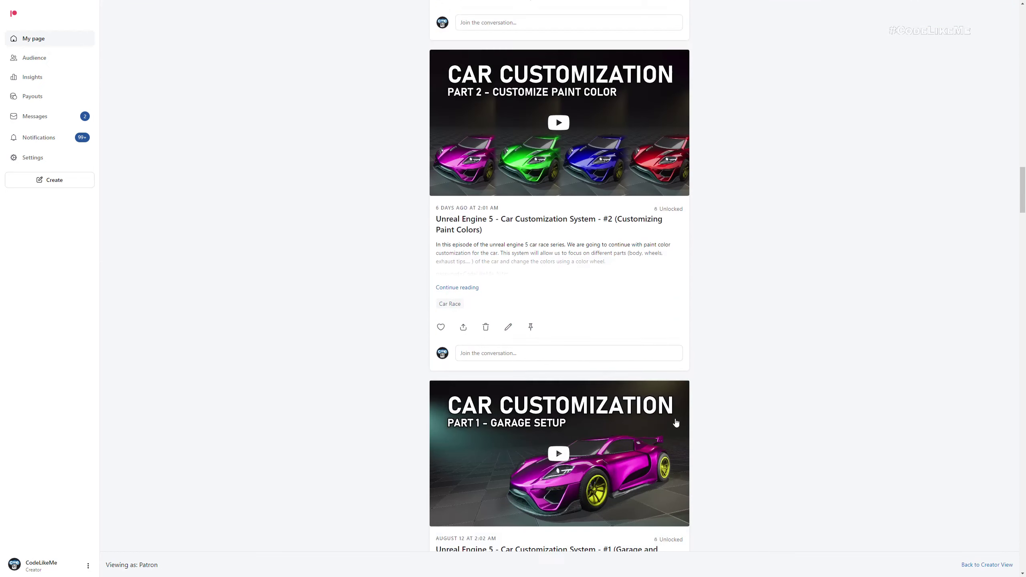
{"action": "scroll", "coordinate": [676, 422], "scroll_direction": "down", "scroll_amount": 3}
{"action": "scroll", "coordinate": [676, 423], "scroll_direction": "down", "scroll_amount": 2}
{"action": "scroll", "coordinate": [676, 423], "scroll_direction": "down", "scroll_amount": 2}
{"action": "scroll", "coordinate": [675, 422], "scroll_direction": "down", "scroll_amount": 3}
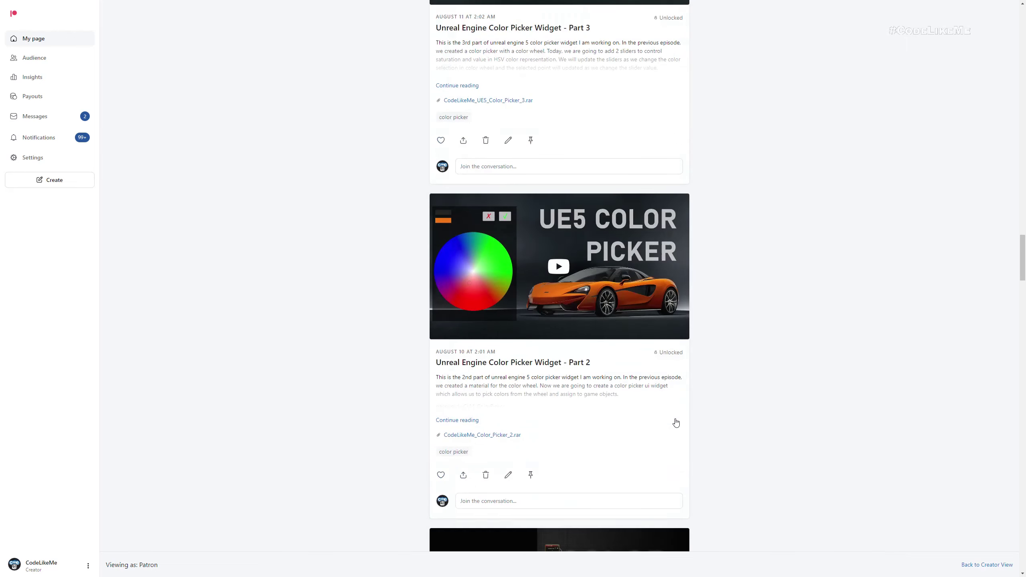
{"action": "scroll", "coordinate": [676, 422], "scroll_direction": "down", "scroll_amount": 4}
{"action": "scroll", "coordinate": [676, 423], "scroll_direction": "down", "scroll_amount": 3}
{"action": "scroll", "coordinate": [676, 422], "scroll_direction": "down", "scroll_amount": 3}
{"action": "scroll", "coordinate": [676, 423], "scroll_direction": "down", "scroll_amount": 4}
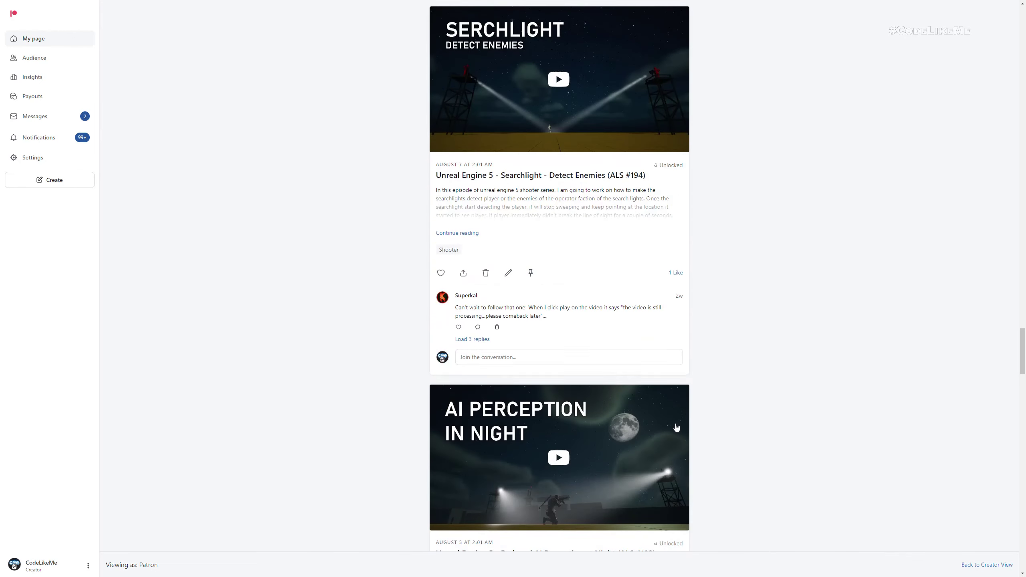
{"action": "scroll", "coordinate": [676, 422], "scroll_direction": "down", "scroll_amount": 5}
{"action": "scroll", "coordinate": [675, 425], "scroll_direction": "down", "scroll_amount": 3}
{"action": "scroll", "coordinate": [676, 424], "scroll_direction": "down", "scroll_amount": 3}
{"action": "scroll", "coordinate": [676, 423], "scroll_direction": "down", "scroll_amount": 3}
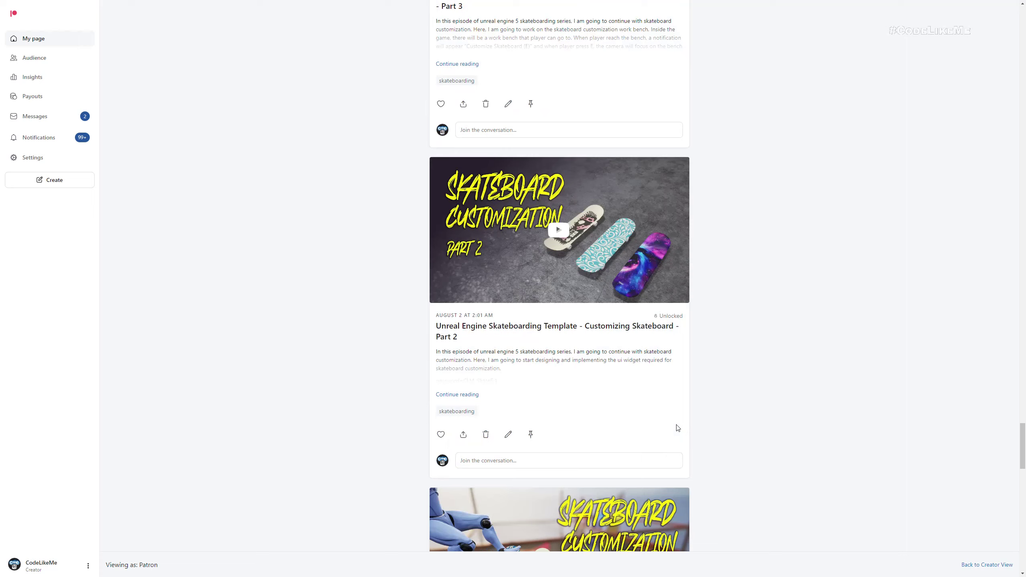
{"action": "scroll", "coordinate": [676, 425], "scroll_direction": "down", "scroll_amount": 3}
{"action": "scroll", "coordinate": [676, 429], "scroll_direction": "down", "scroll_amount": 3}
{"action": "scroll", "coordinate": [676, 429], "scroll_direction": "down", "scroll_amount": 2}
{"action": "scroll", "coordinate": [676, 430], "scroll_direction": "down", "scroll_amount": 2}
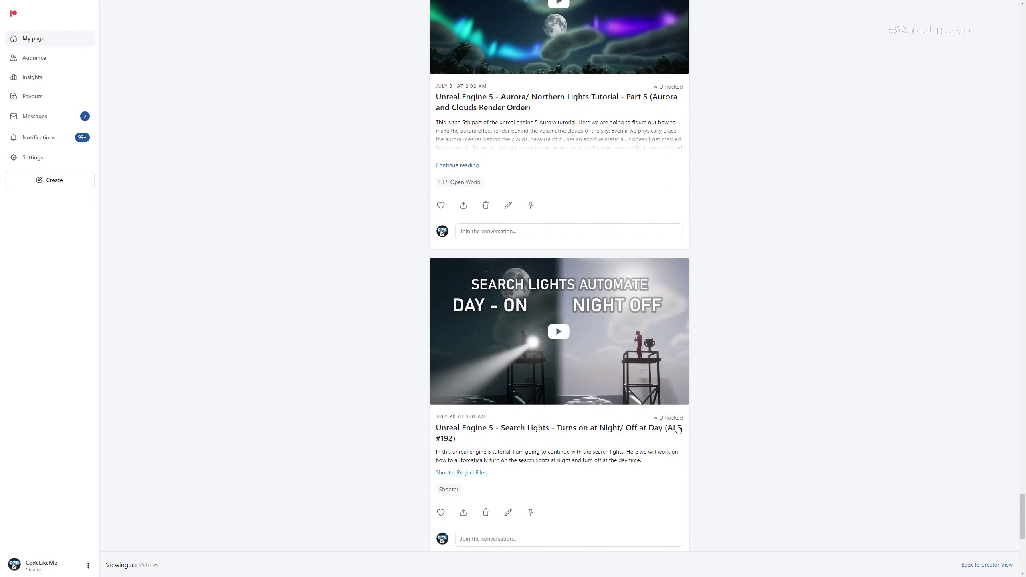